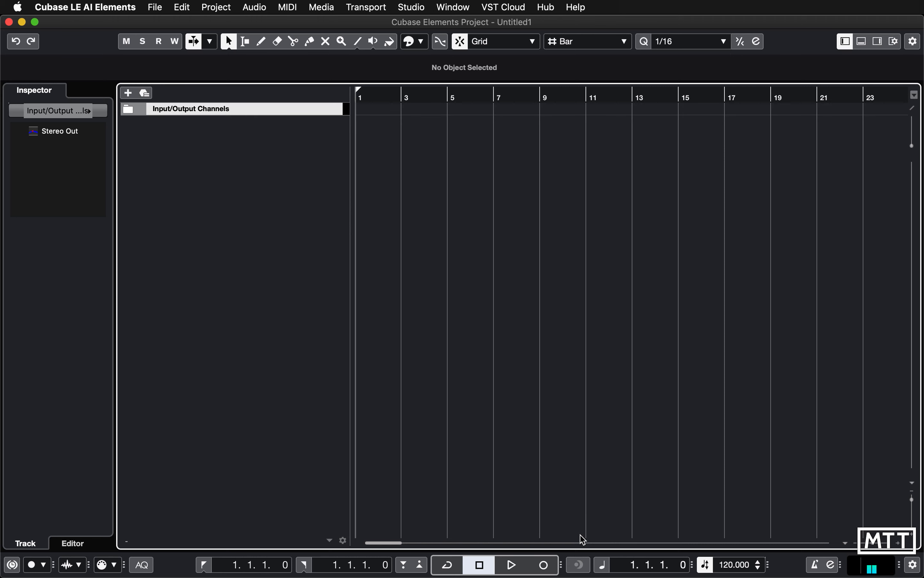
Step: Add an instrument track using HALion Sonic SE to the project
right_click(253, 135)
left_click(292, 159)
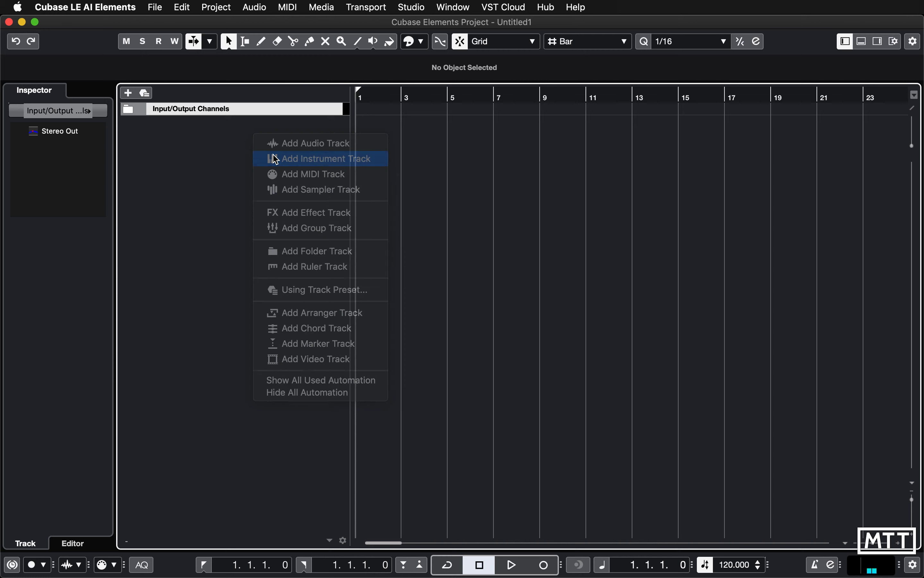
left_click(534, 283)
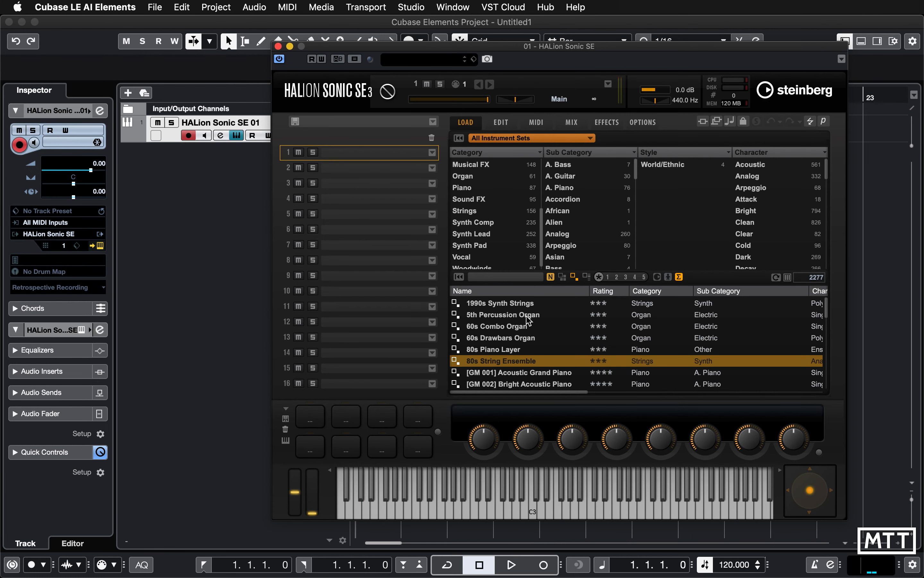
Step: Load the 80s String Ensemble preset in HALion Sonic SE, test the C3 note and close the instrument window
double_click(480, 363)
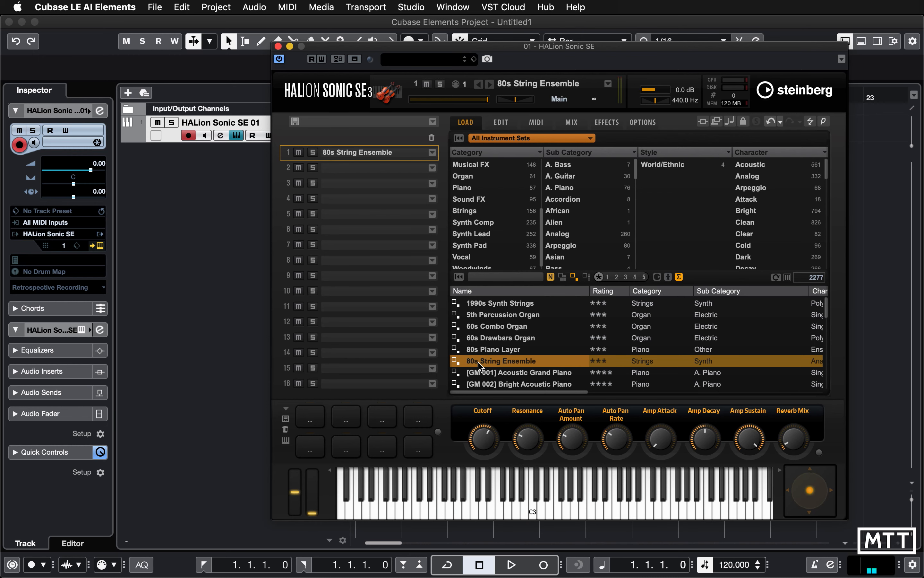
left_click(532, 514)
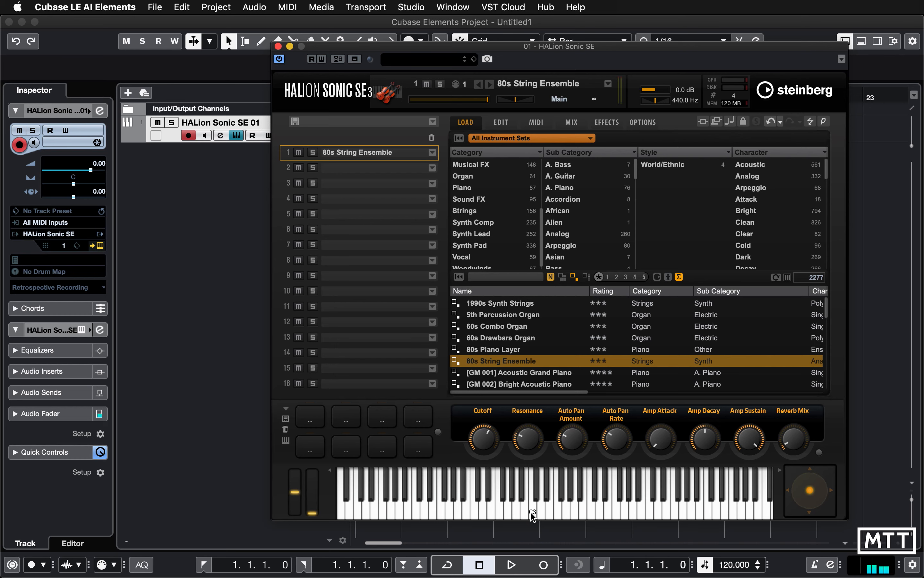
left_click(278, 47)
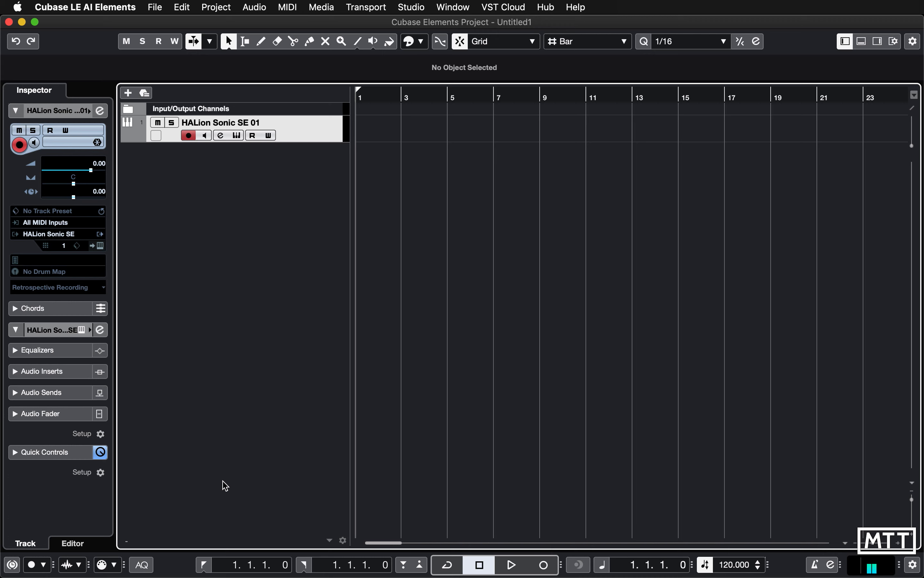
Step: Show the Chord Pads below the project's track area
key("shift+super+c")
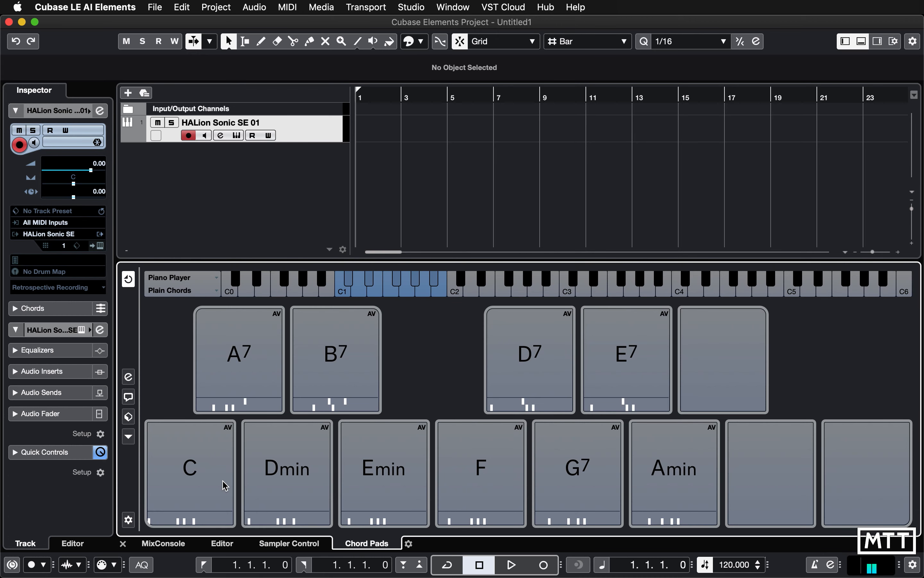
key("shift+super+c")
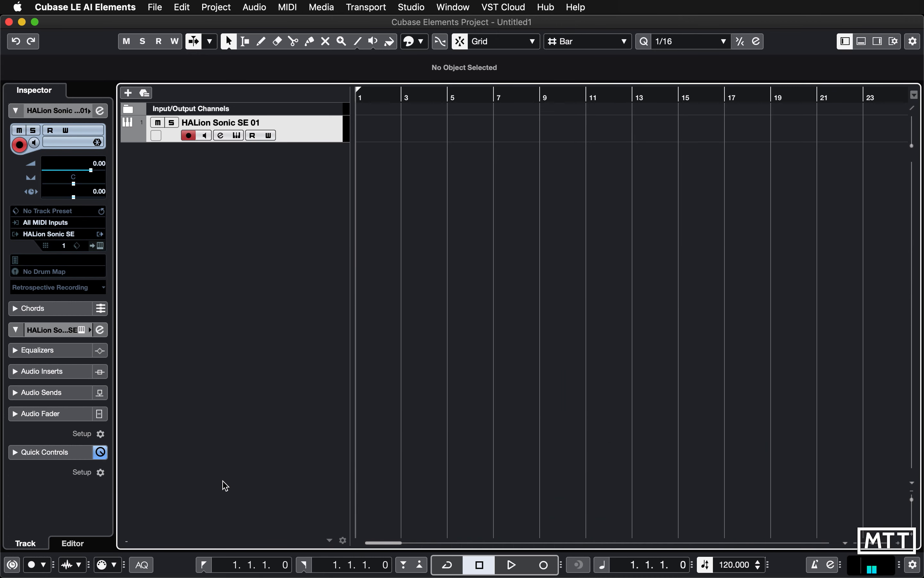
key("shift+super+c")
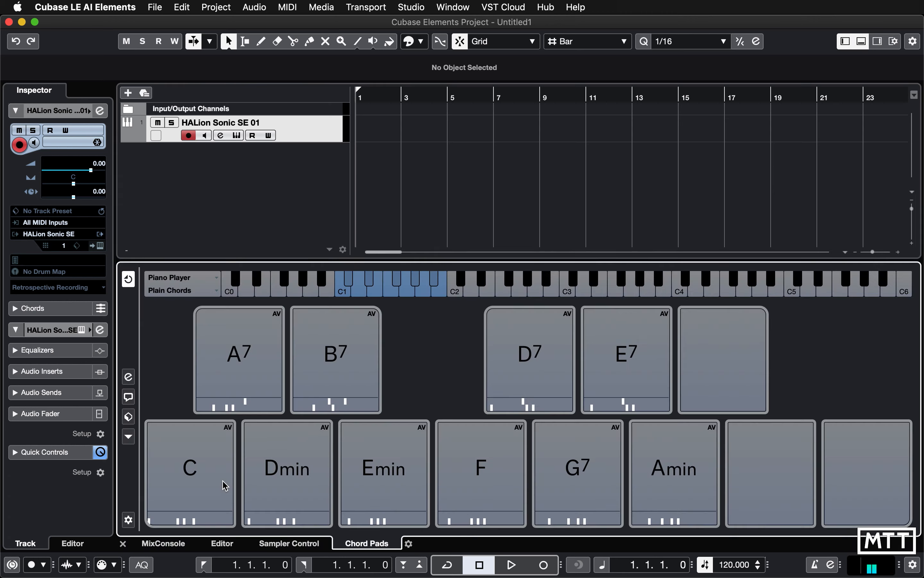
Step: View the MixConsole, Editor and Sampler Control pages of the lower zone and return to the Chord Pads
left_click(165, 545)
left_click(225, 545)
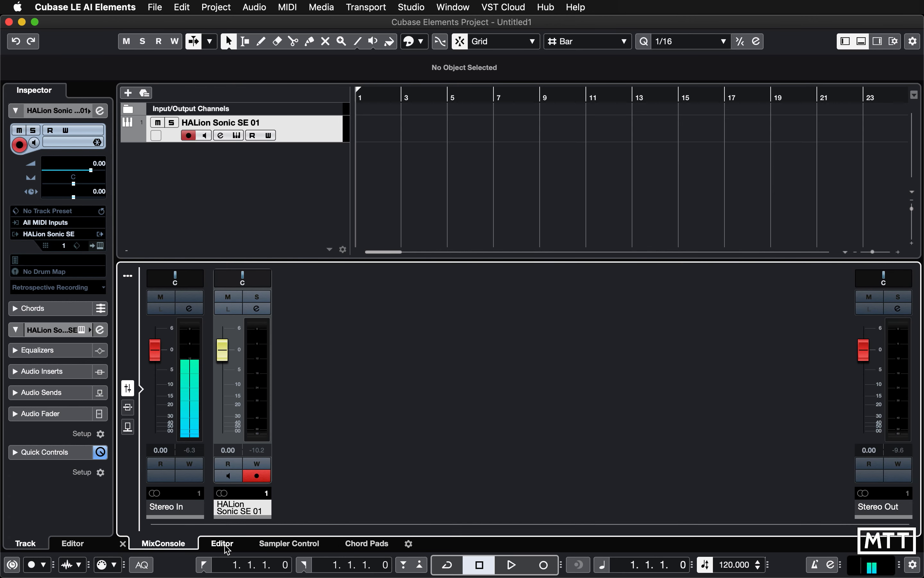
left_click(290, 546)
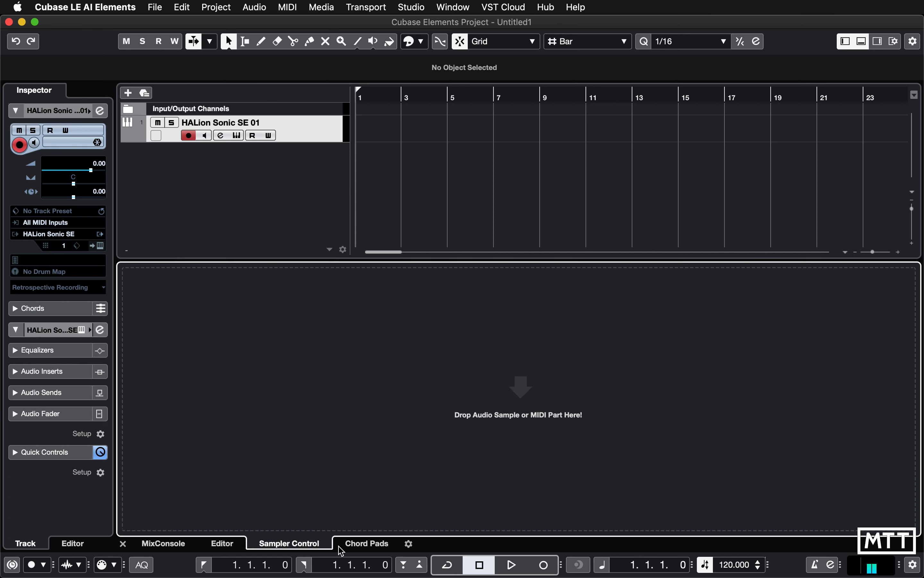
left_click(364, 546)
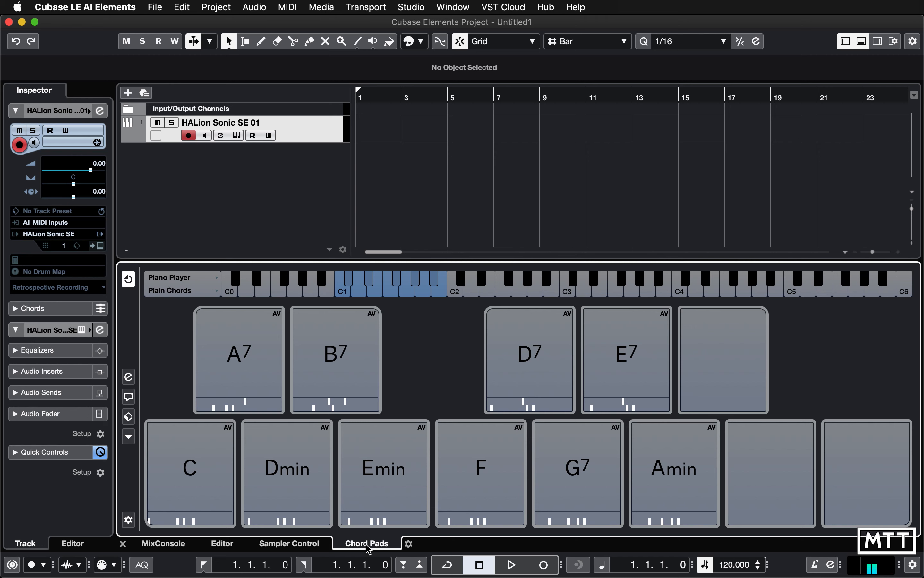
Step: Audition the C, Dmin and Emin chord pads
mouse_move(227, 502)
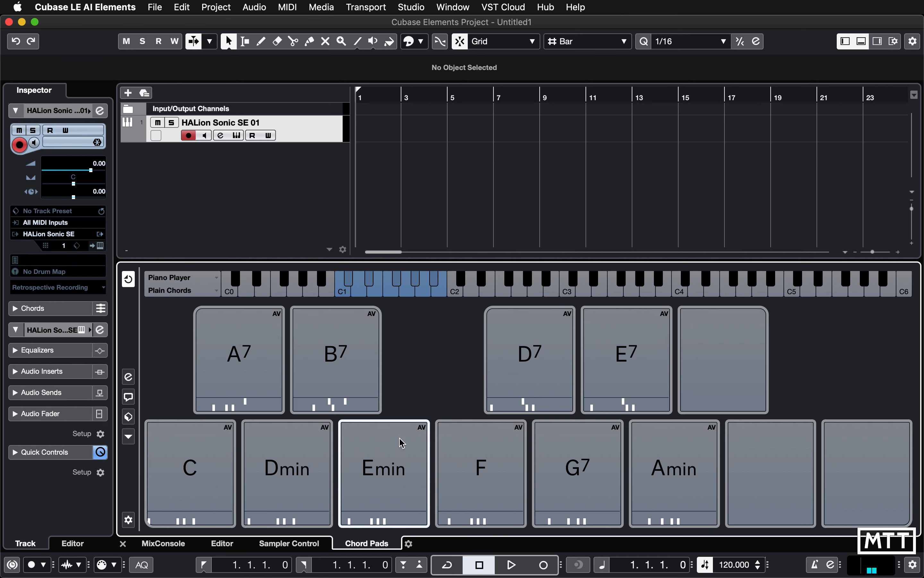
left_click(194, 462)
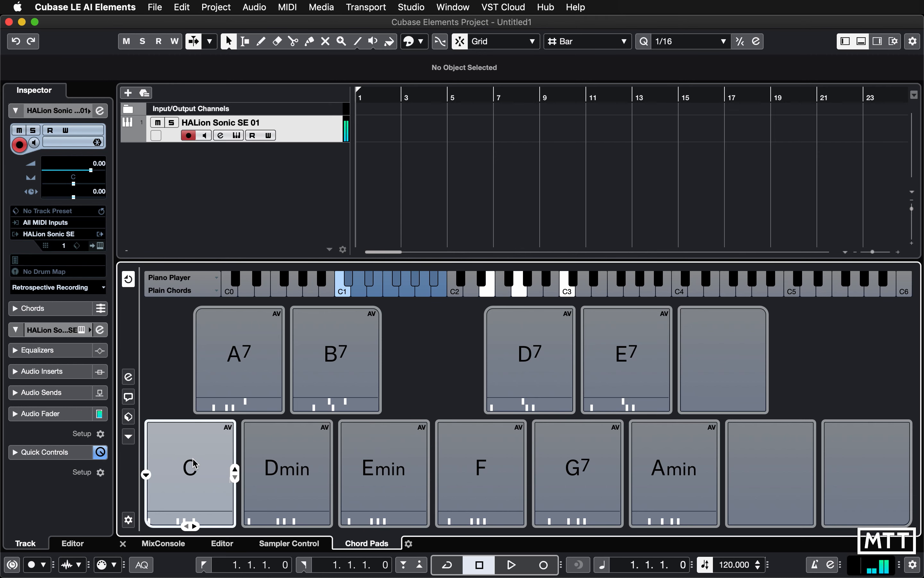
left_click(264, 465)
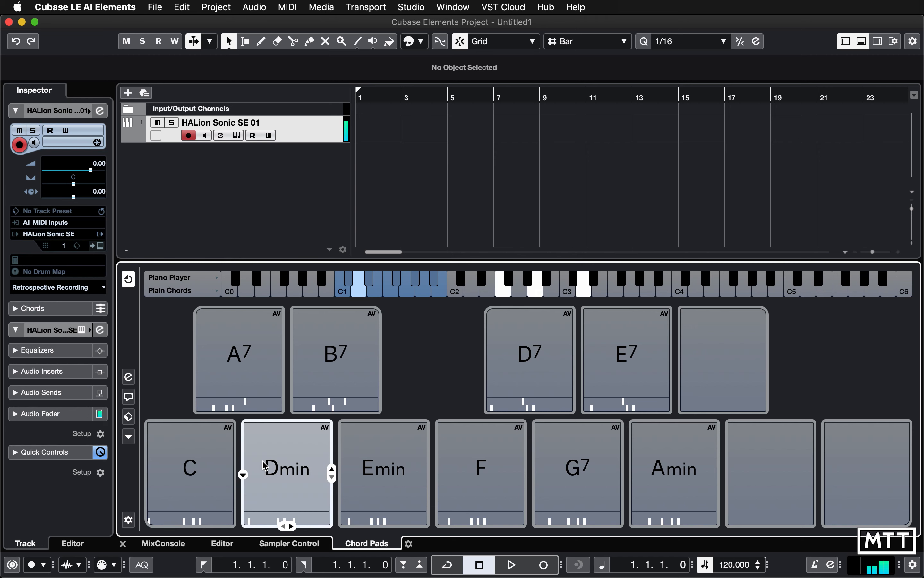
left_click(378, 467)
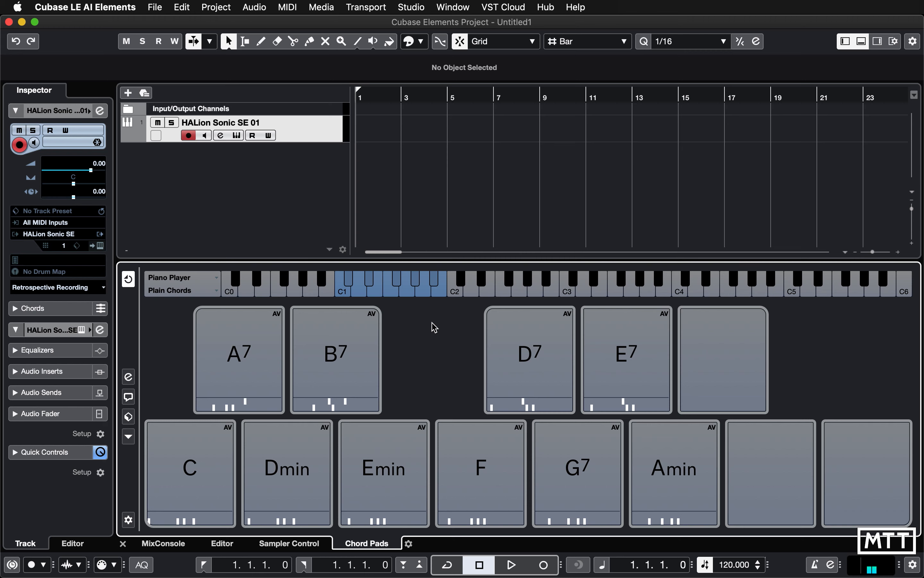
Step: Show the On-Screen Keyboard and try shifting its octave range up and down, ending at the original octave
key("alt+k")
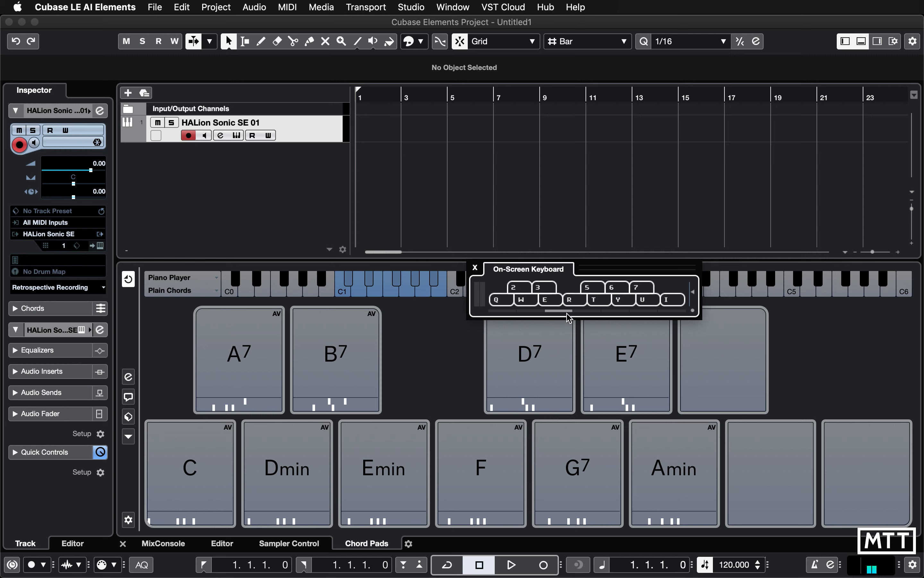
key("Right")
key("Right")
key("Right")
key("Right")
key("Left")
key("Left")
key("Left")
key("Left")
key("Left")
key("Left")
key("Right")
key("Right")
key("Left")
key("Left")
key("Right")
key("Right")
key("Right")
key("Left")
key("Left")
key("Right")
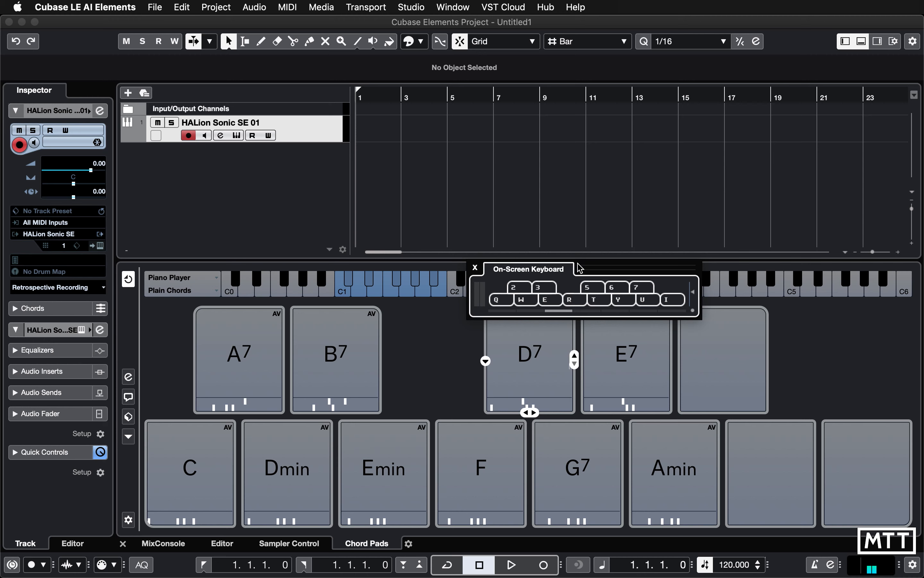
Step: Play the C, Dmin, Emin, F, G7 and C chord pads with the computer keyboard
key("q")
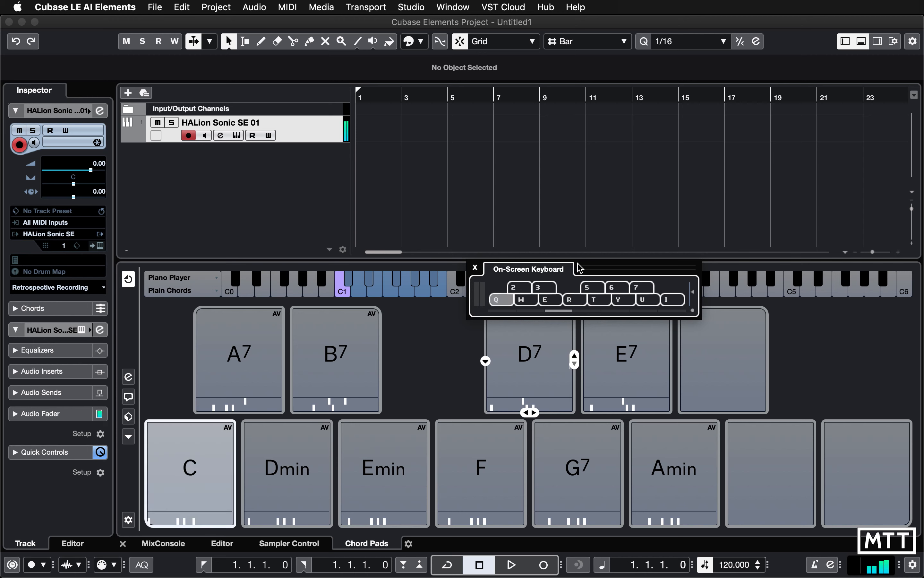
key("w")
key("e")
key("r")
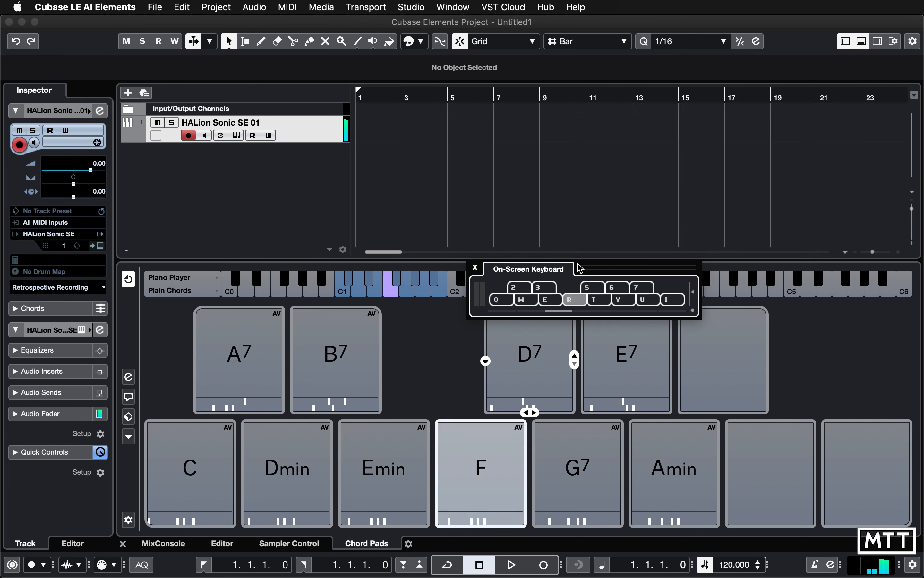
key("t")
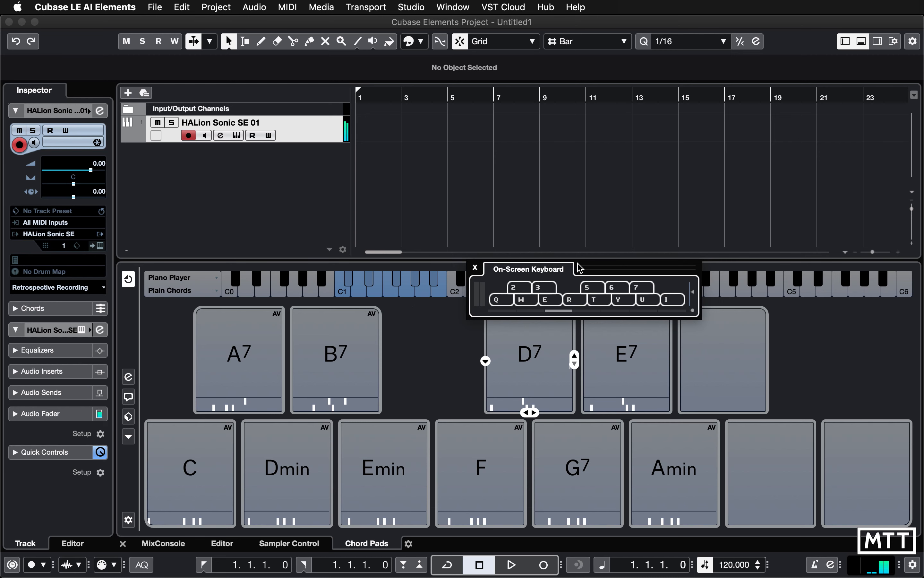
key("q")
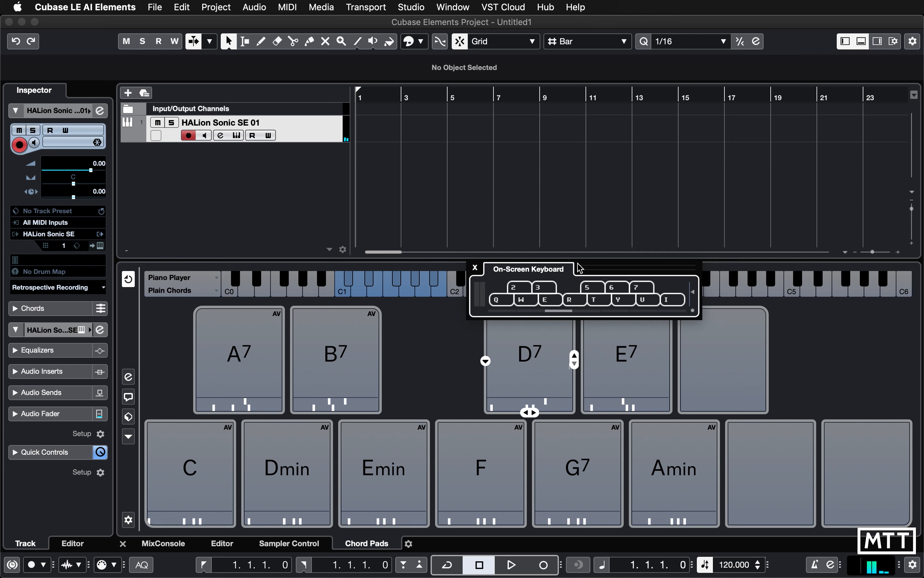
Step: Turn on the metronome and record the chords C, Dmin, Emin, F, G7 and C onto the HALion Sonic SE 01 track
left_click_drag(561, 269, 388, 329)
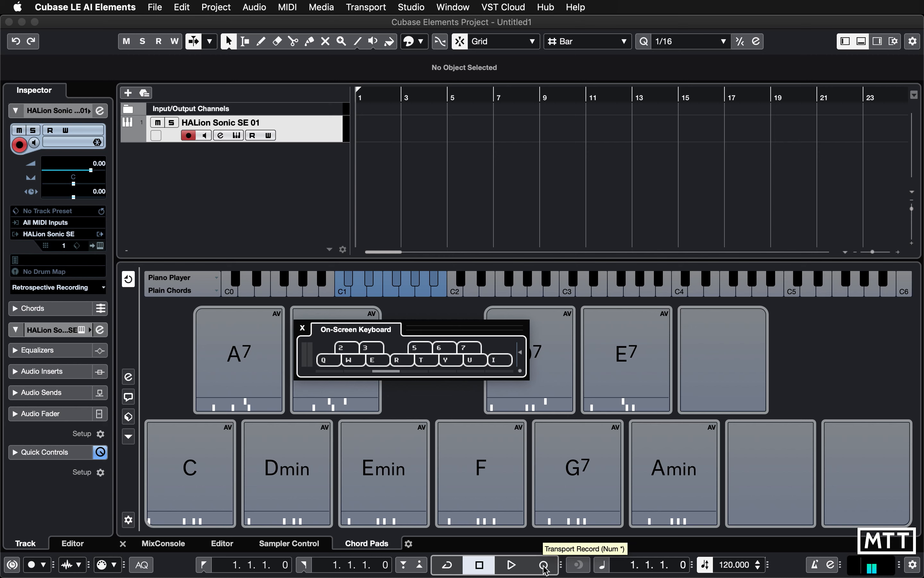
key("KP_Multiply")
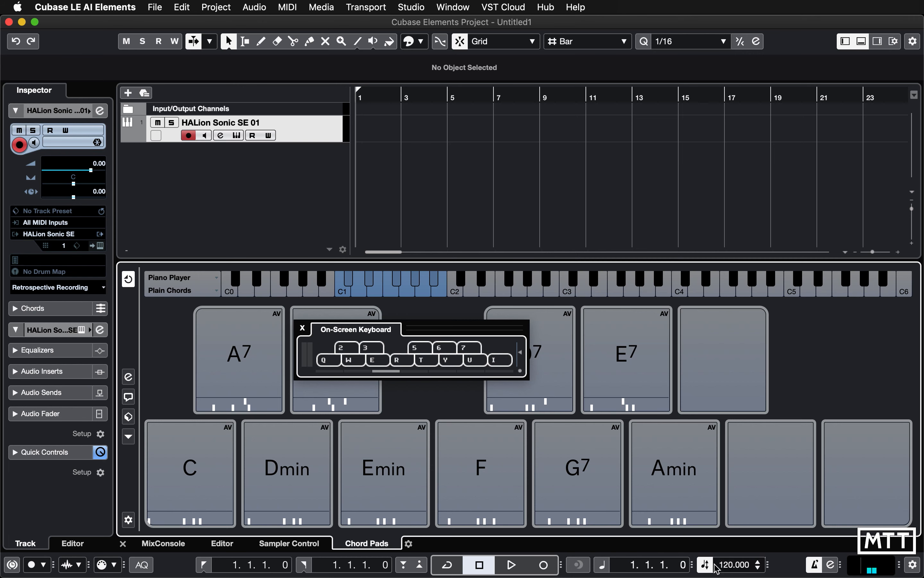
left_click(548, 570)
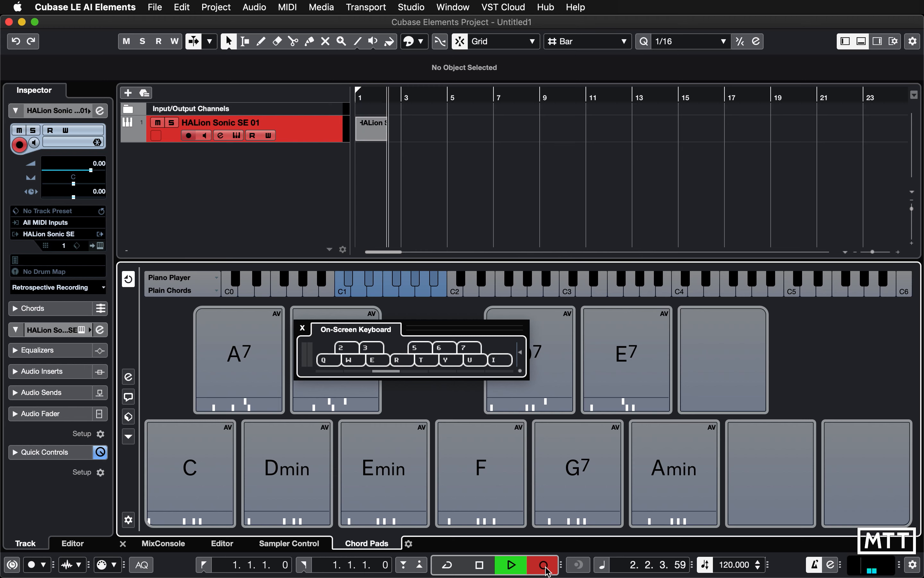
key("q")
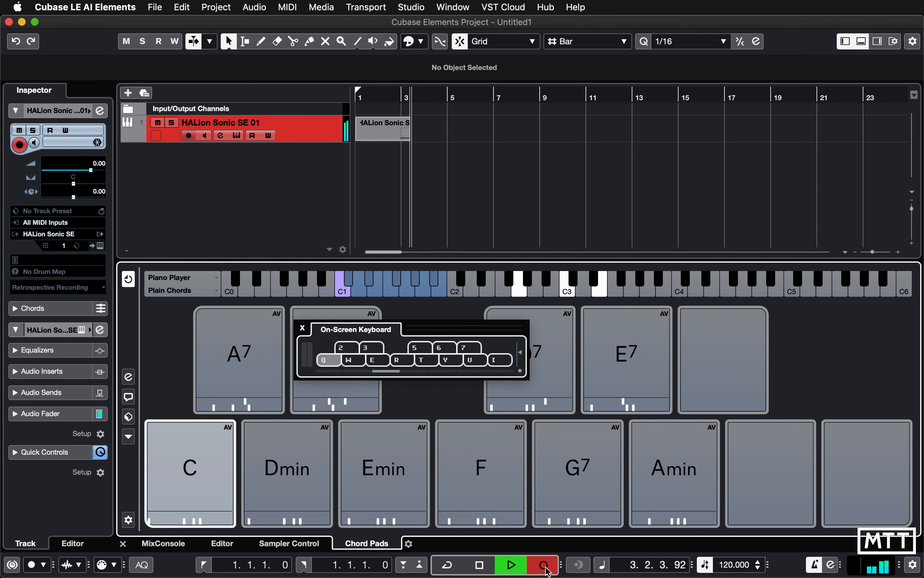
key("w")
key("e")
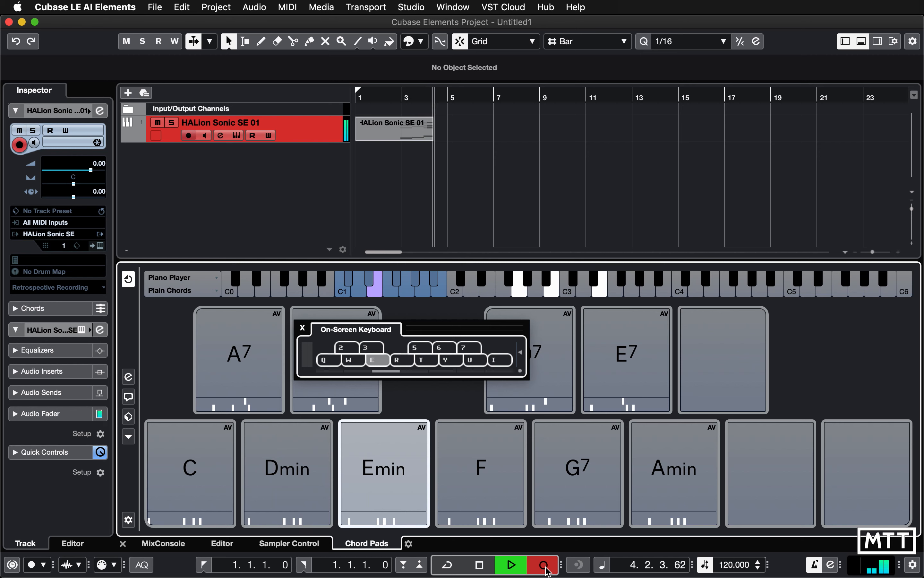
key("r")
key("t")
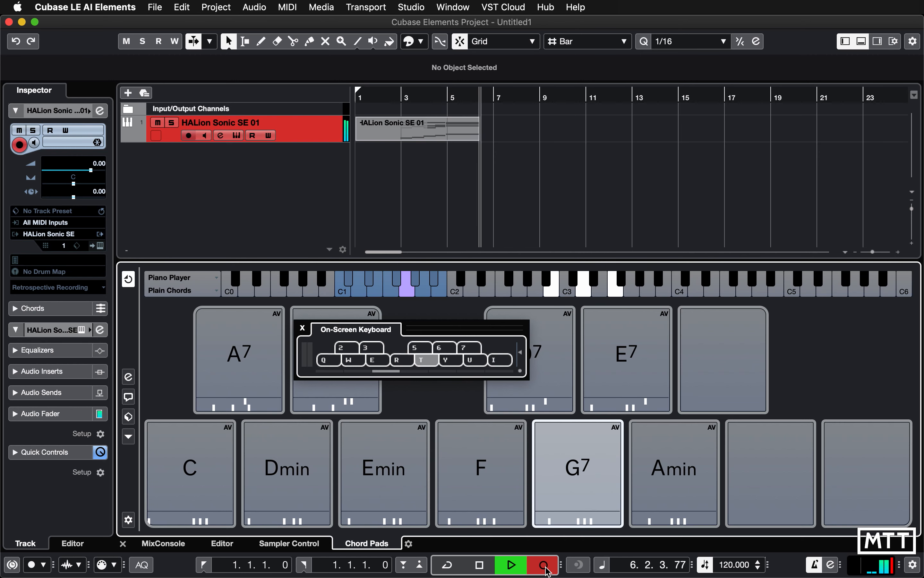
key("q")
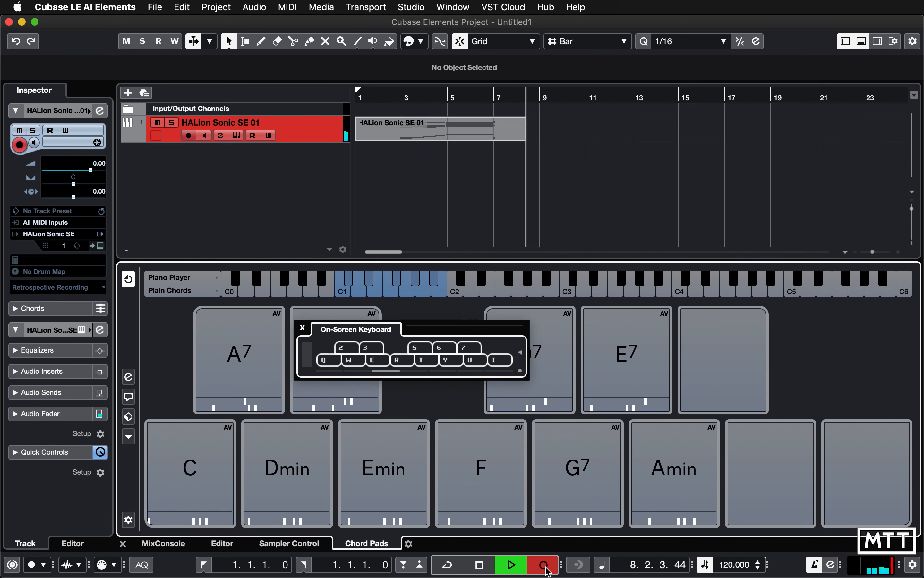
key("space")
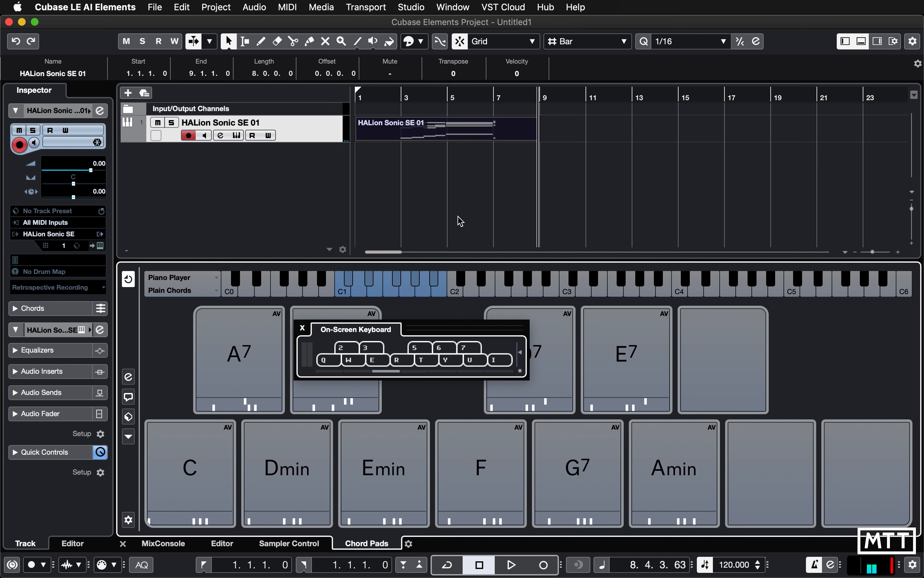
Step: Close the On-Screen Keyboard and load the Favourite Pop Chords preset into the Chord Pads
mouse_move(265, 473)
left_click(303, 329)
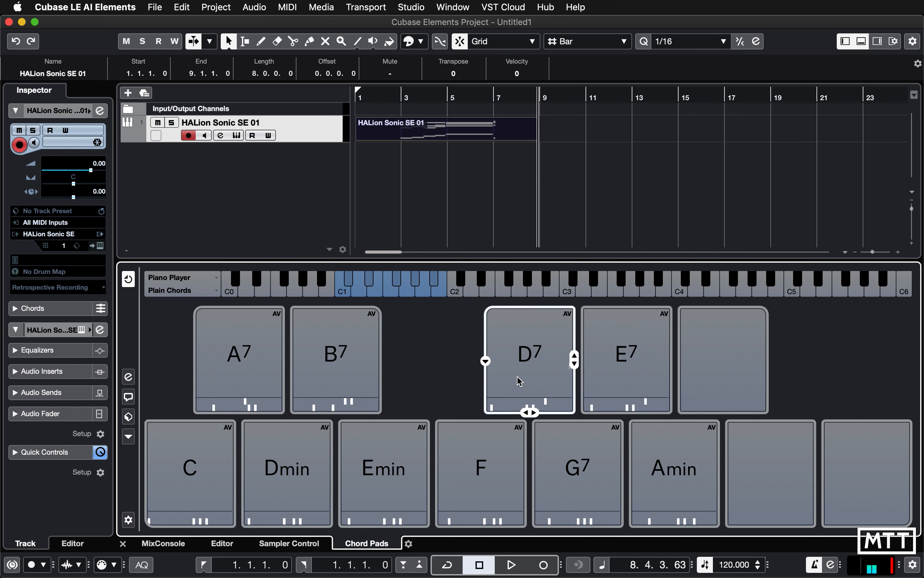
left_click(129, 417)
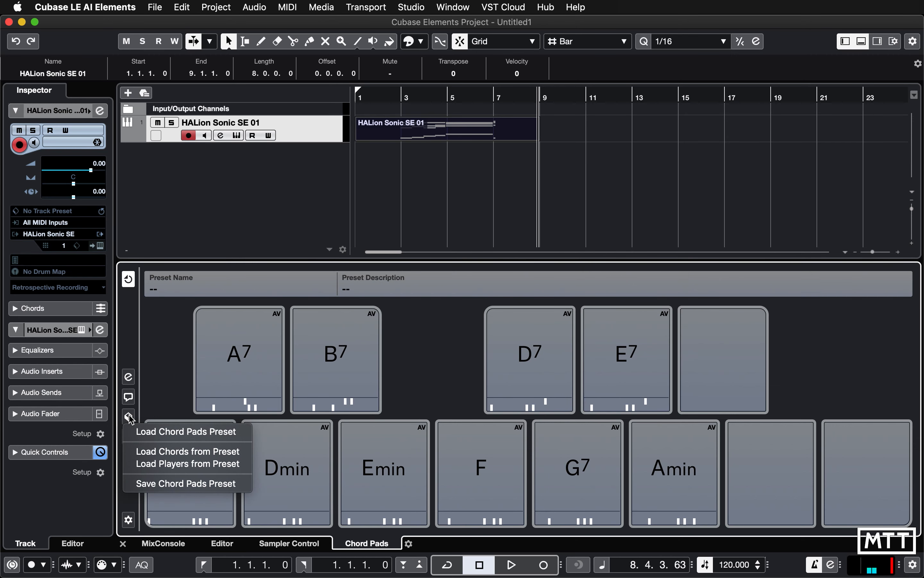
left_click(149, 436)
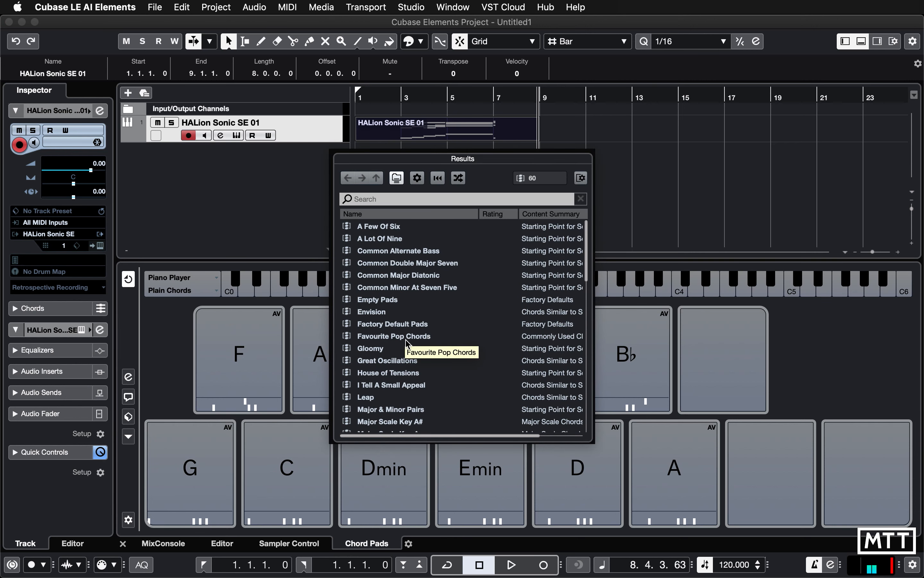
double_click(396, 337)
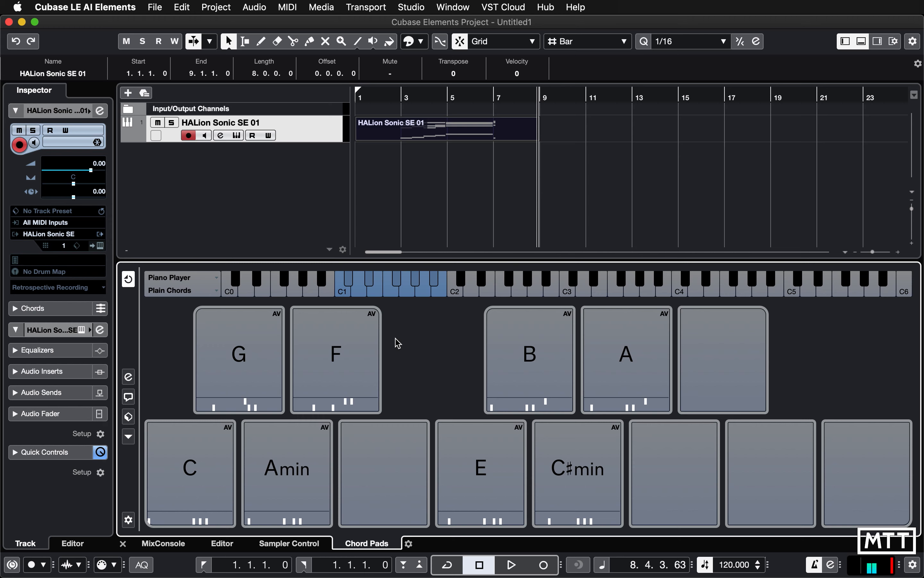
Step: Show the On-Screen Keyboard and play the C, G, Amin and F chord pads in sequence, twice through
key("alt+k")
key("q")
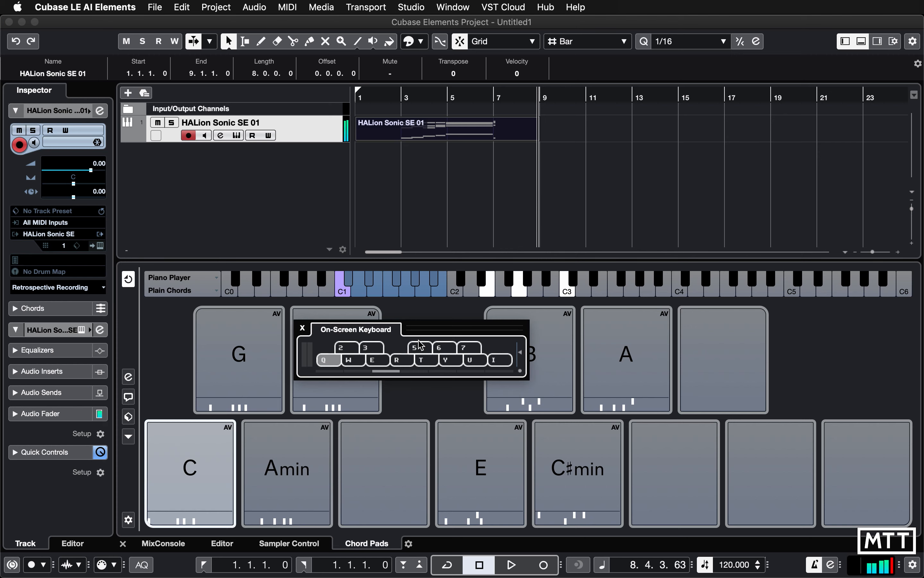
key("2")
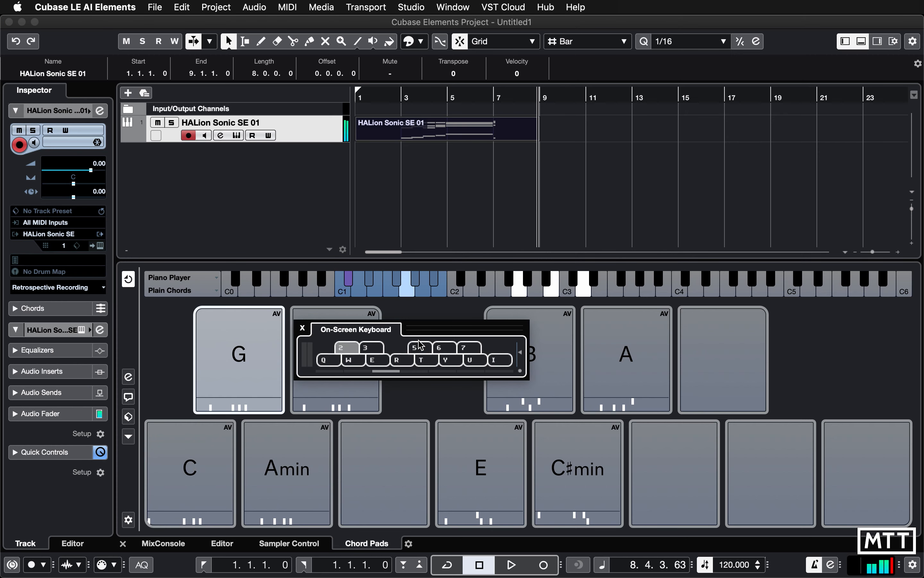
key("w")
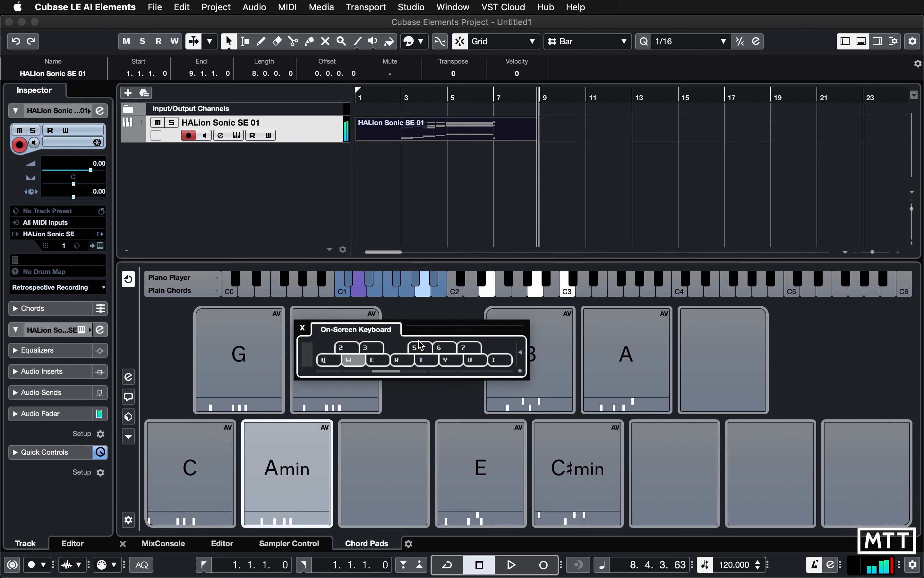
key("3")
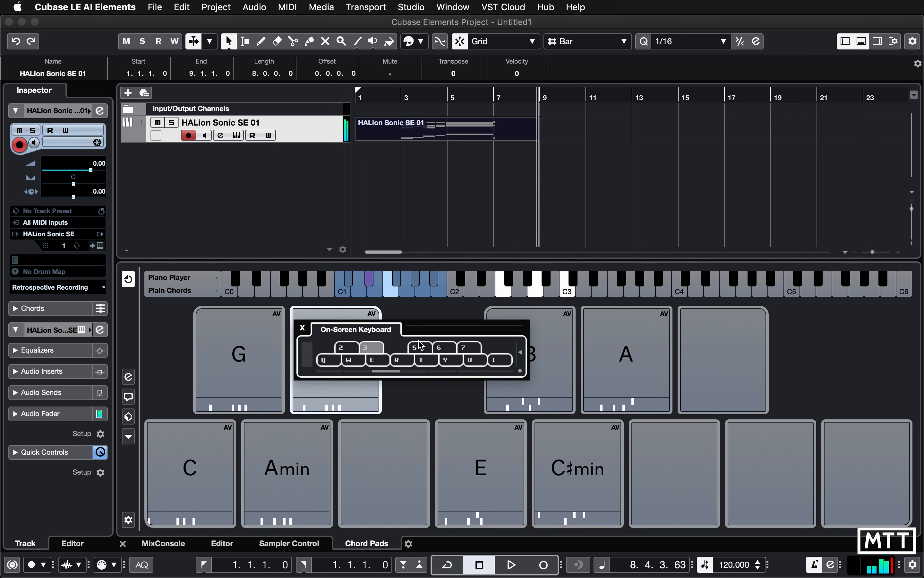
key("q")
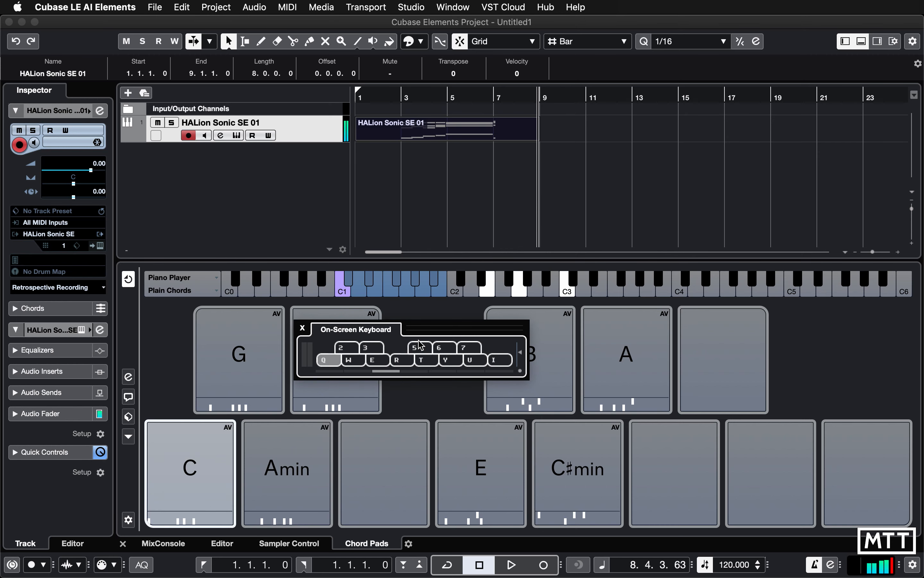
key("2")
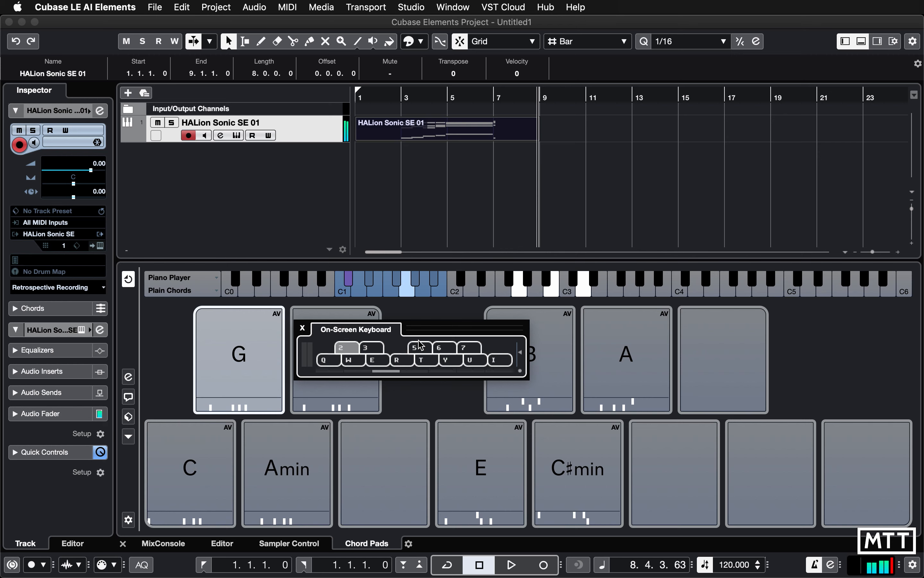
key("w")
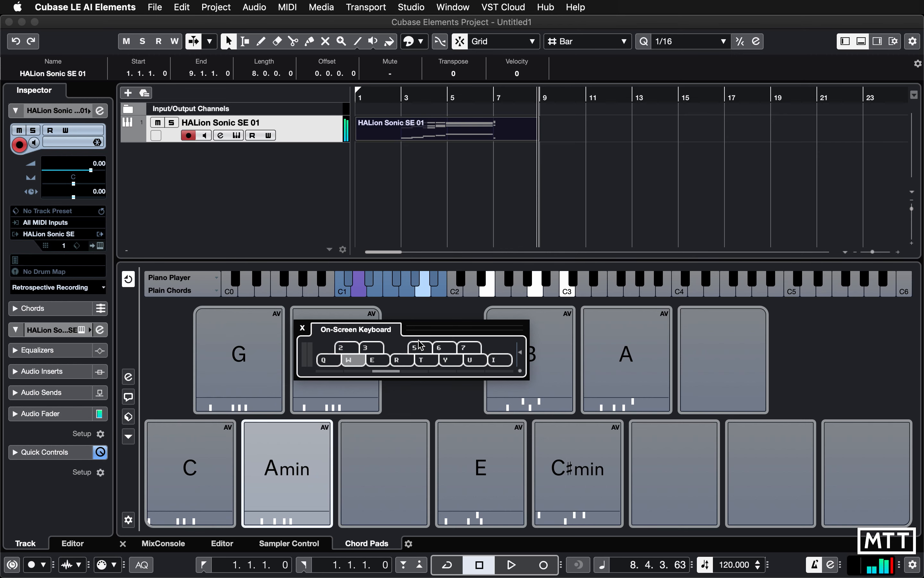
key("3")
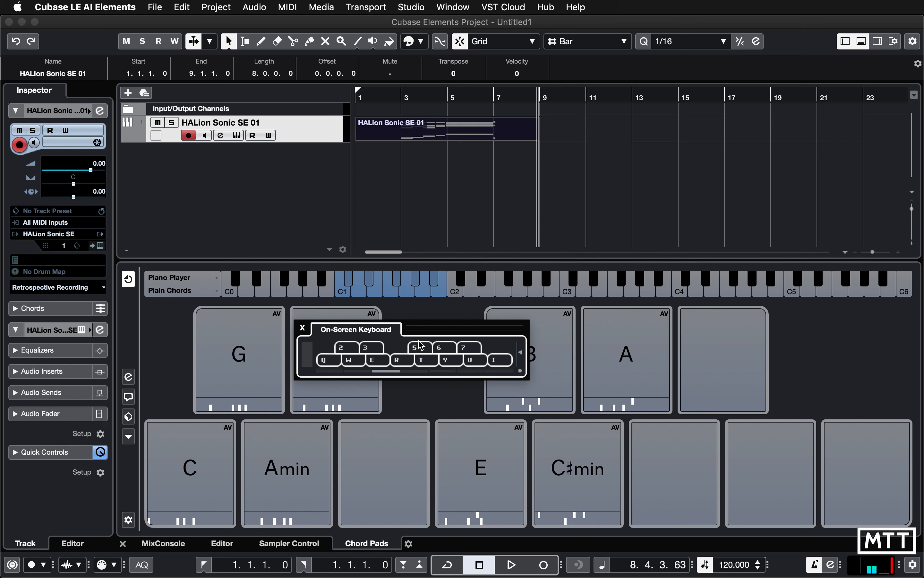
Step: Play the E, B, C#min and A chord pads in sequence with the computer keyboard
key("r")
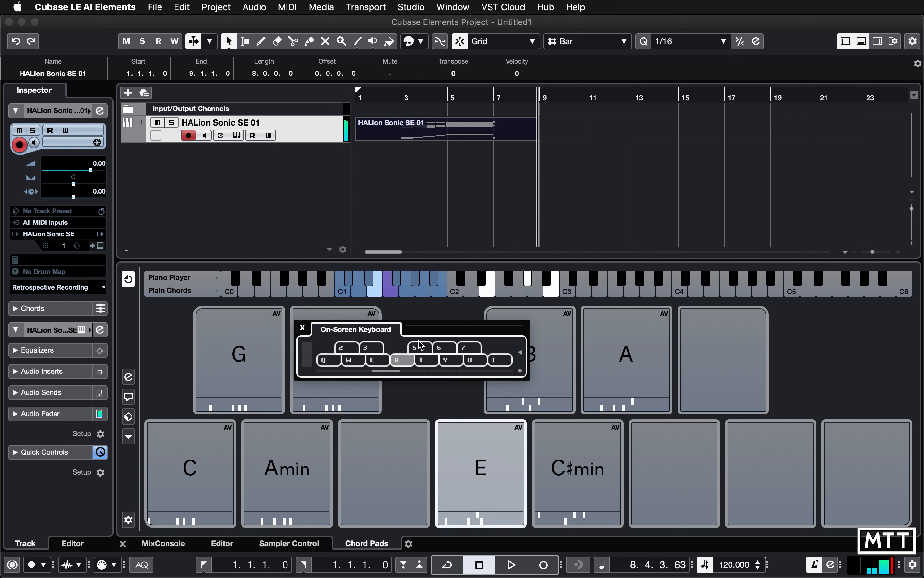
key("5")
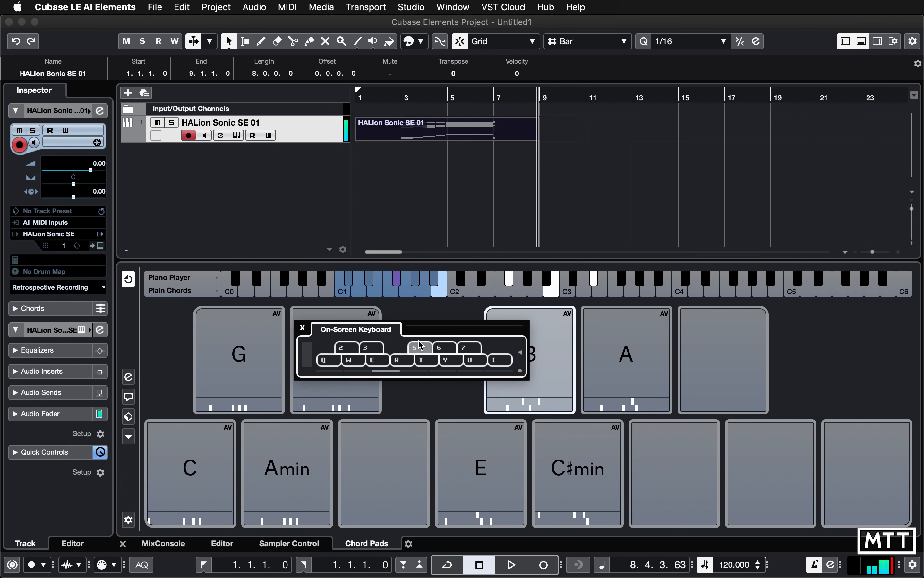
key("t")
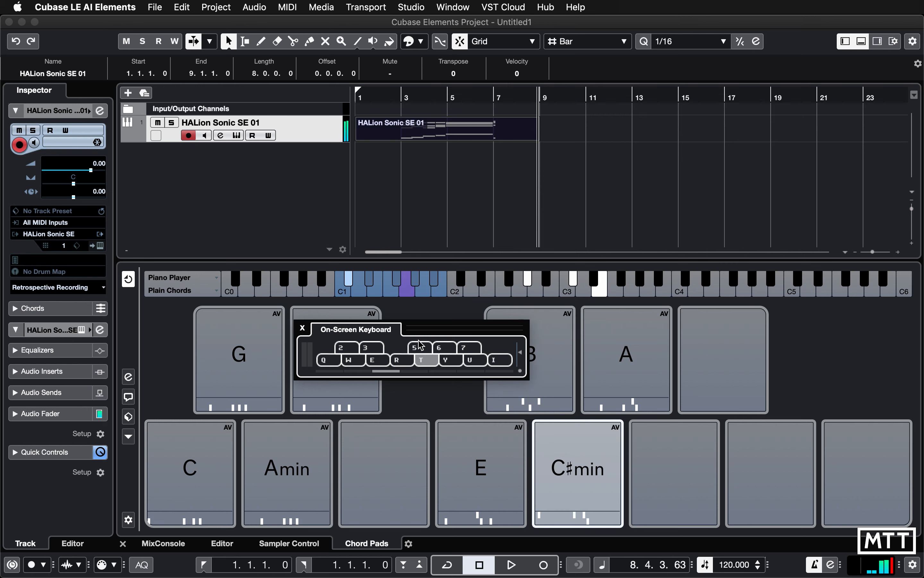
key("6")
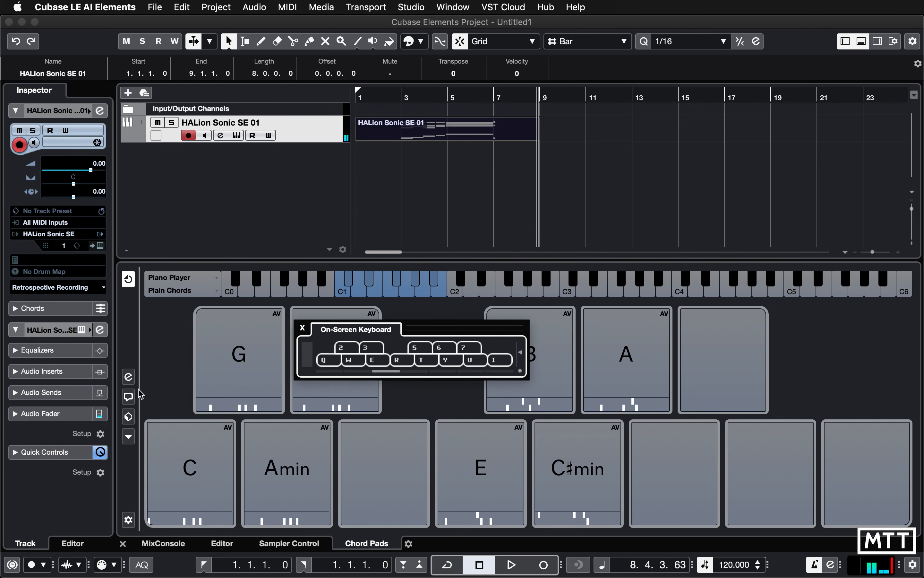
Step: Load the Gloomy preset into the Chord Pads
left_click(129, 418)
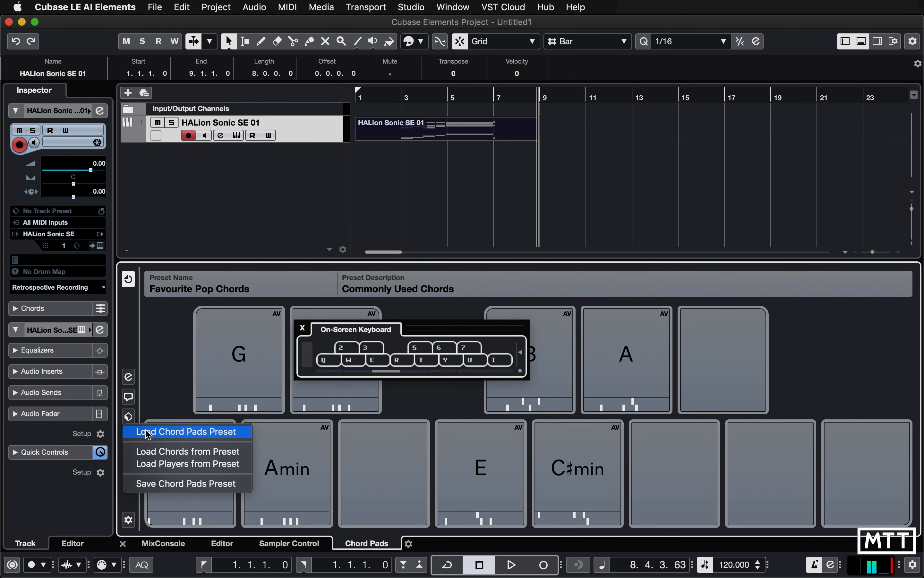
left_click(150, 431)
scroll(445, 343, "down", 2)
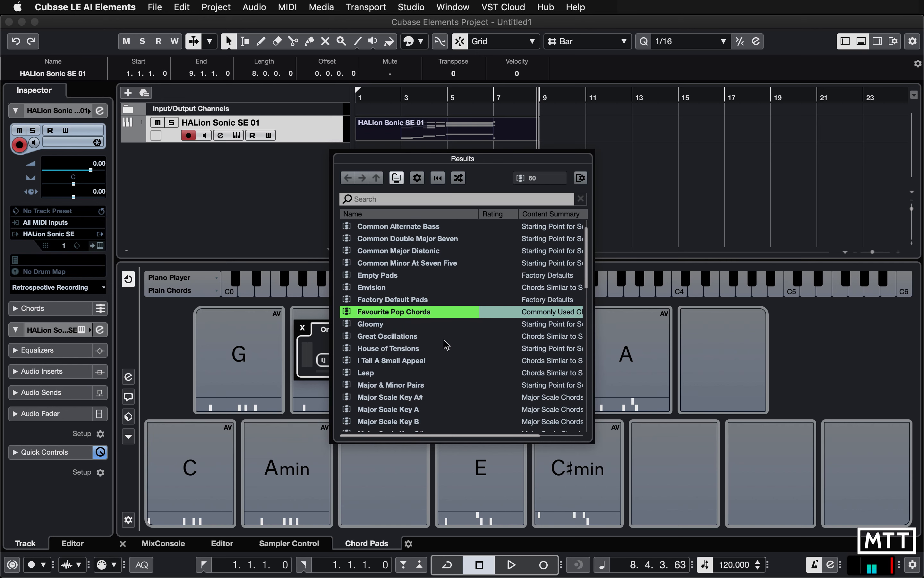
double_click(388, 324)
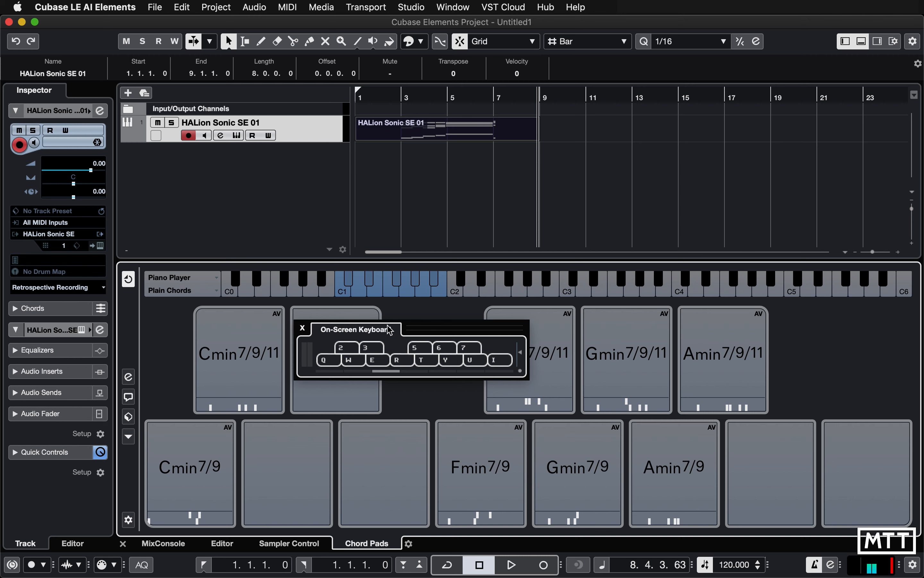
Step: Play the Cmin7/9, Cmin7/9/11, Fmin7/9, the 7/9/11 pad above it, Gmin7/9 and Cmin7/9 chord pads
key("q")
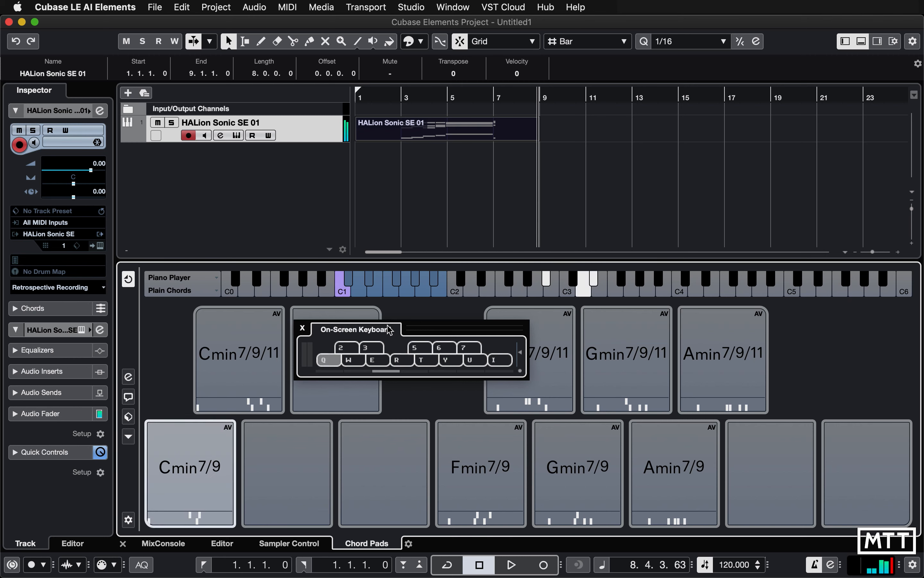
key("2")
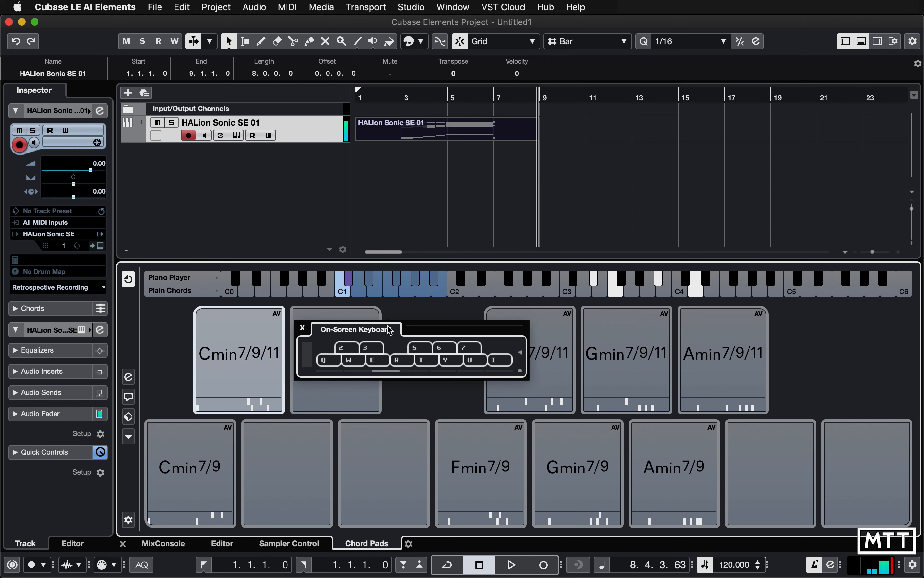
key("r")
key("5")
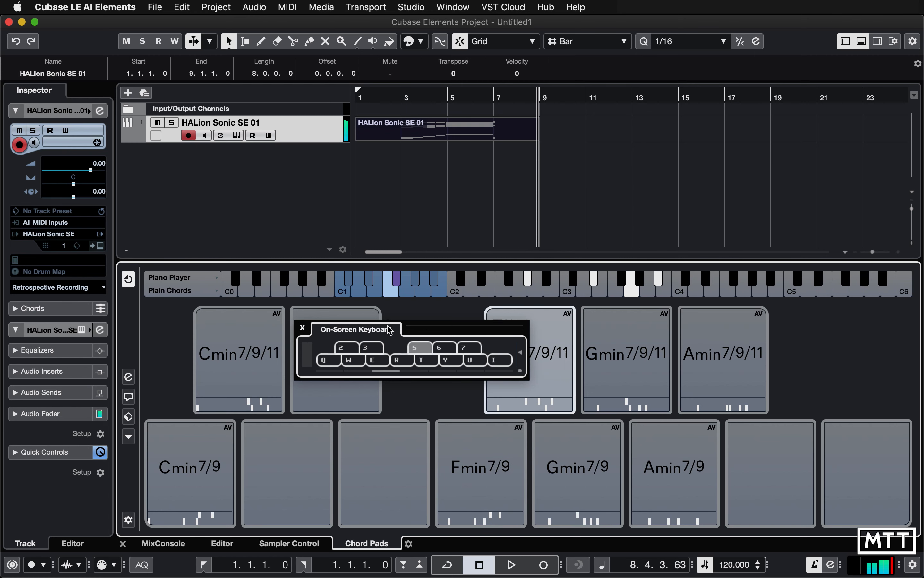
key("t")
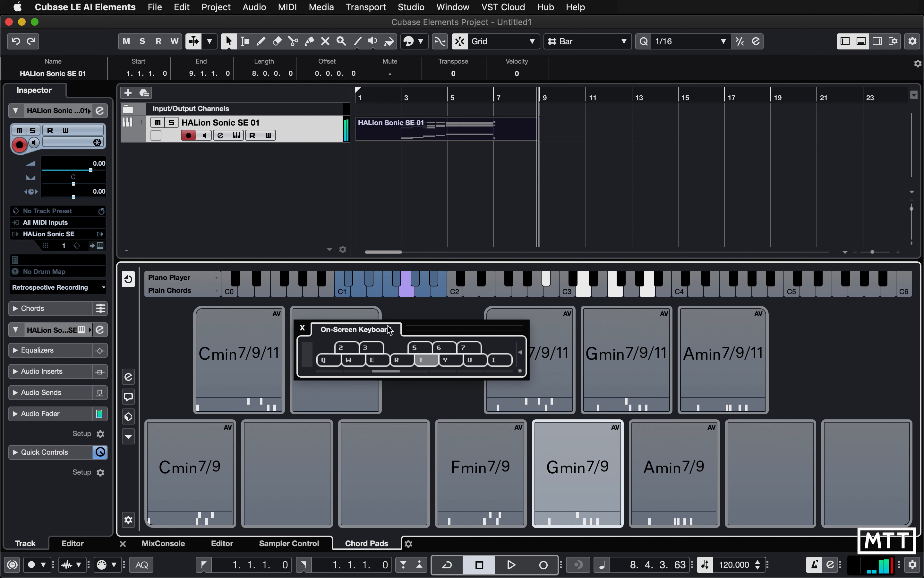
key("q")
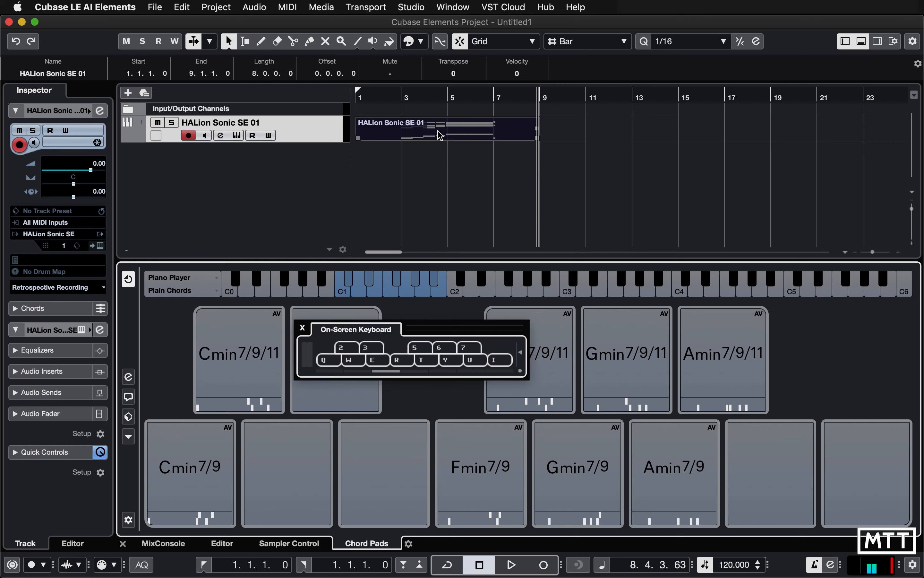
Step: Open the recorded HALion Sonic SE 01 part in the Key Editor and hide the On-Screen Keyboard
double_click(453, 135)
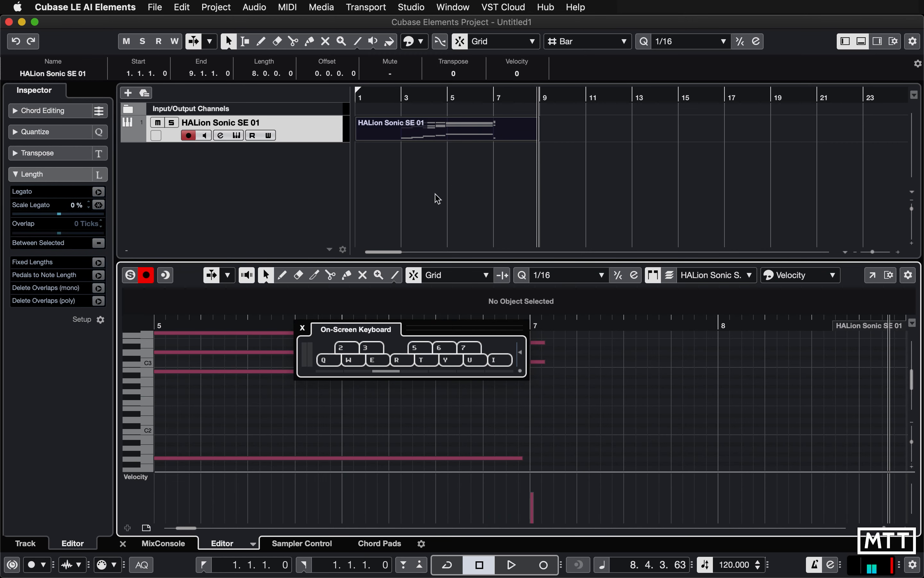
key("alt+k")
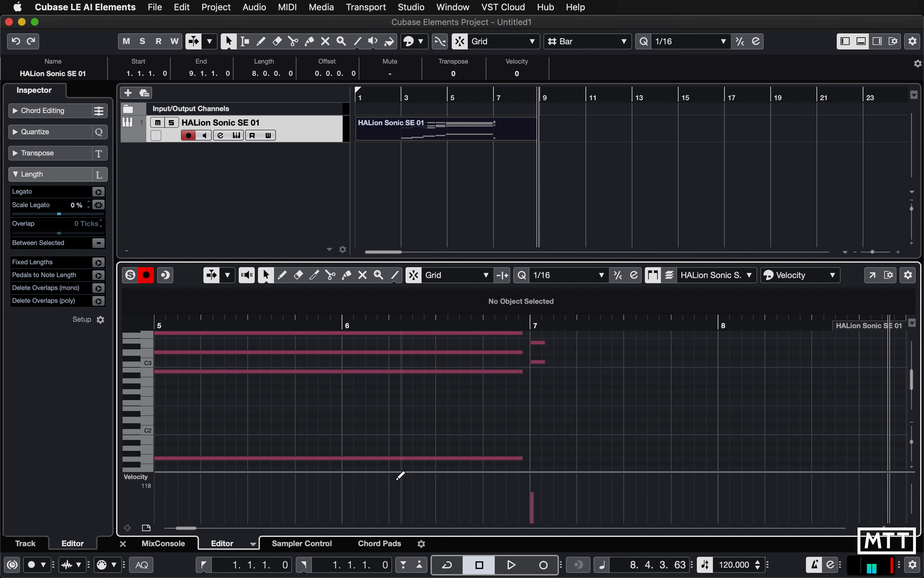
Step: Examine the upper voices and bass notes of all the recorded chords in the Key Editor
scroll(504, 432, "up", 5)
scroll(503, 428, "down", 2)
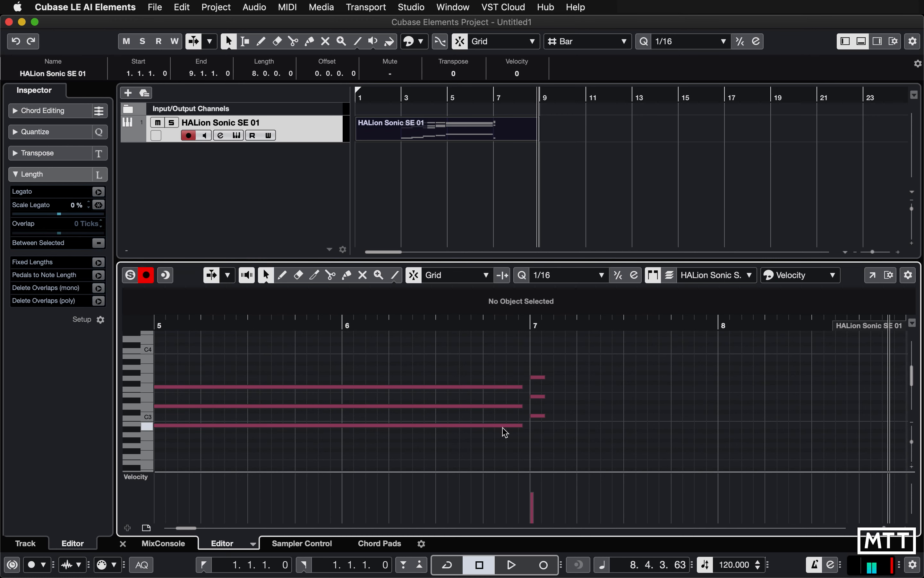
key("g")
key("g")
key("g")
key("g")
key("g")
key("g")
key("g")
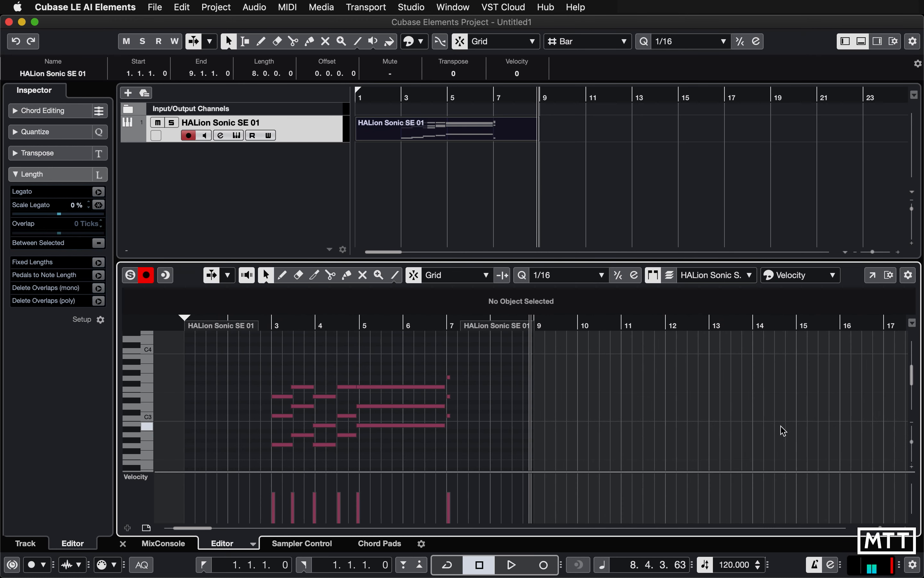
scroll(780, 408, "down", 1)
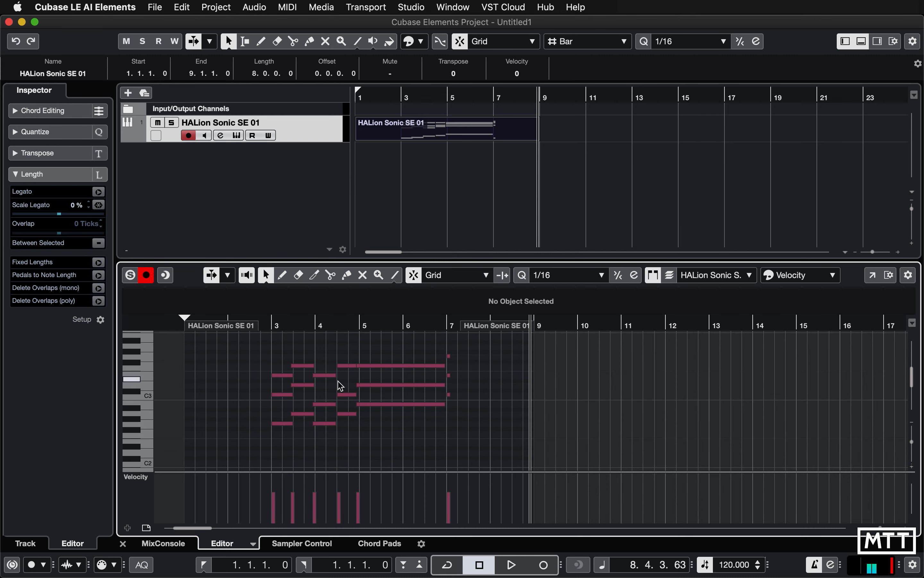
scroll(405, 445, "down", 4)
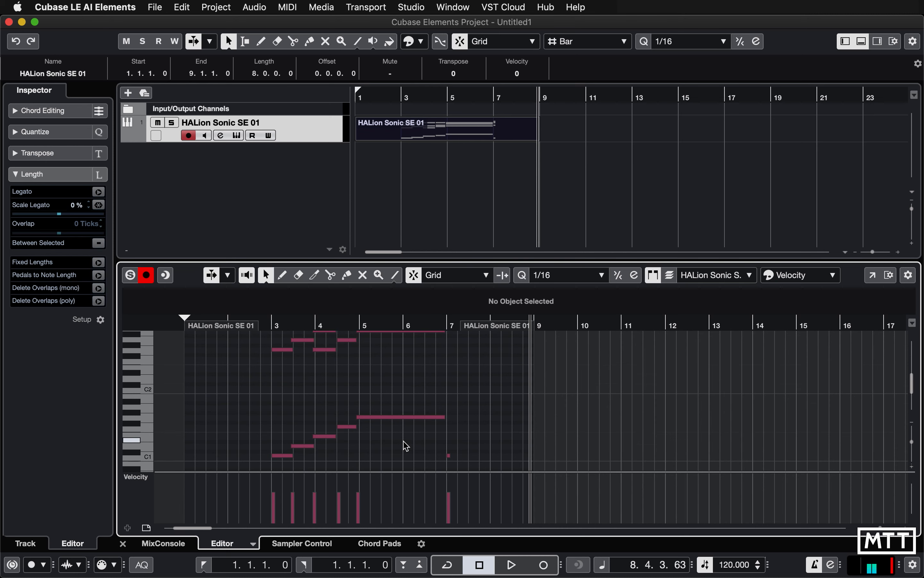
scroll(475, 416, "up", 3)
scroll(472, 411, "up", 1)
scroll(473, 411, "down", 1)
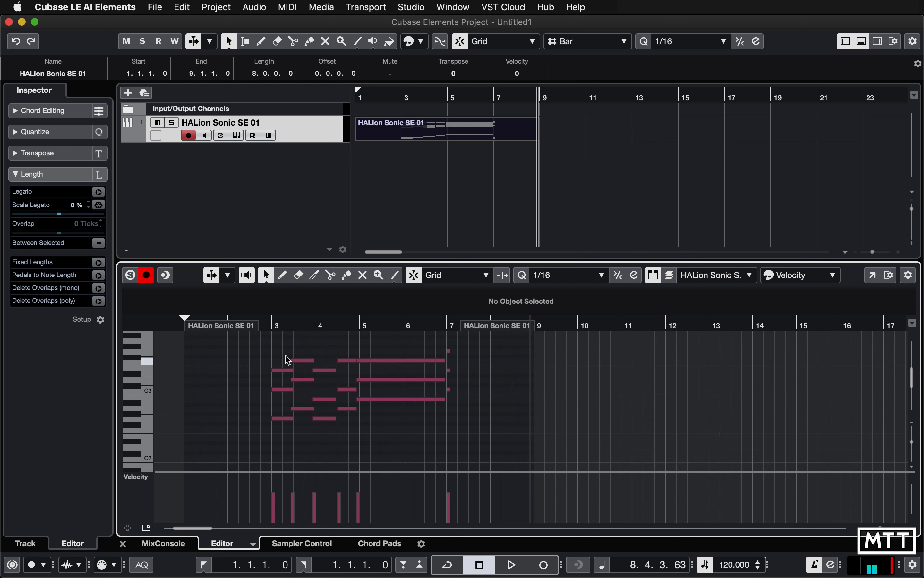
Step: Transpose the highest note of every recorded chord down one octave, including the short final chord at bar 7
left_click_drag(249, 342, 446, 373)
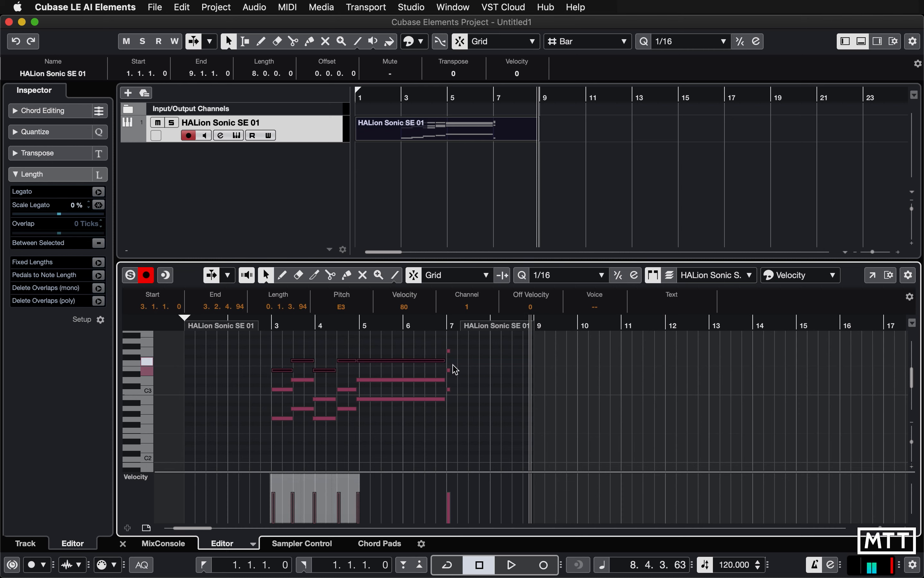
key("shift+Down")
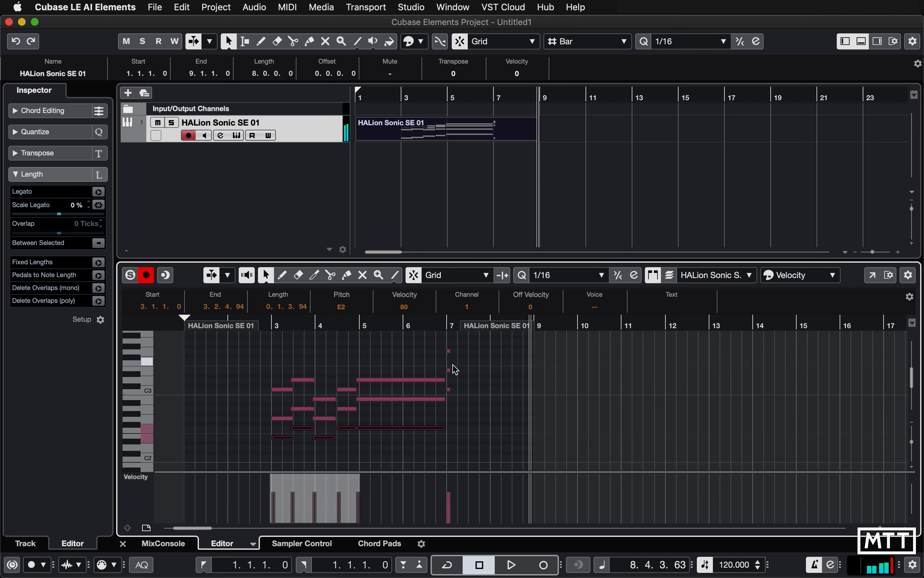
key("shift+Up")
key("shift+Down")
key("shift+Up")
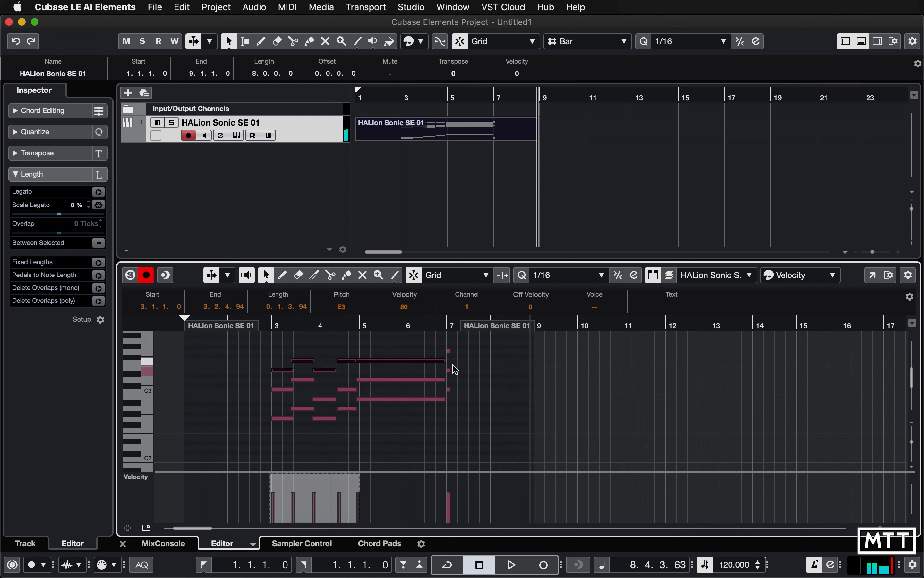
key("shift+Down")
left_click_drag(438, 350, 470, 361)
key("shift+Down")
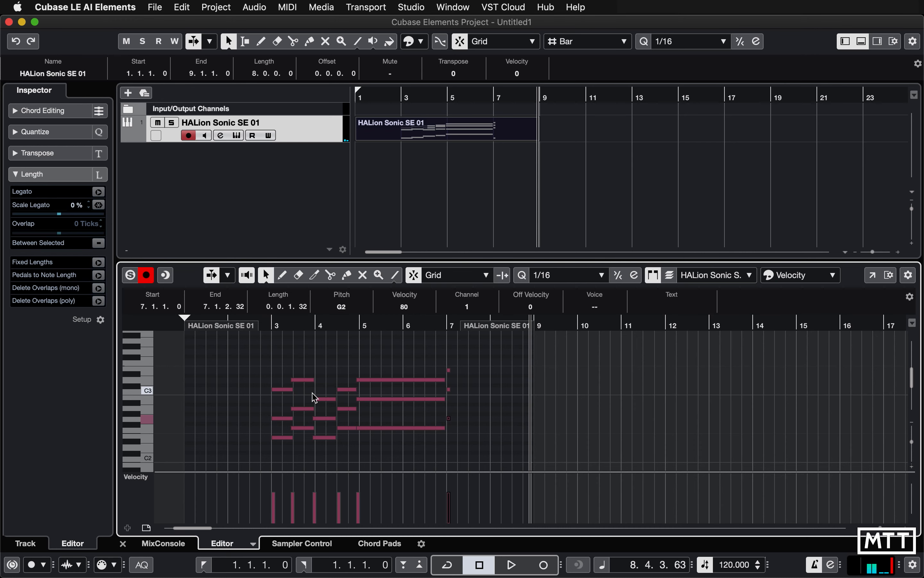
Step: Play back the revoiced chord progression from just before bar 3, stopping partway through
left_click(399, 100)
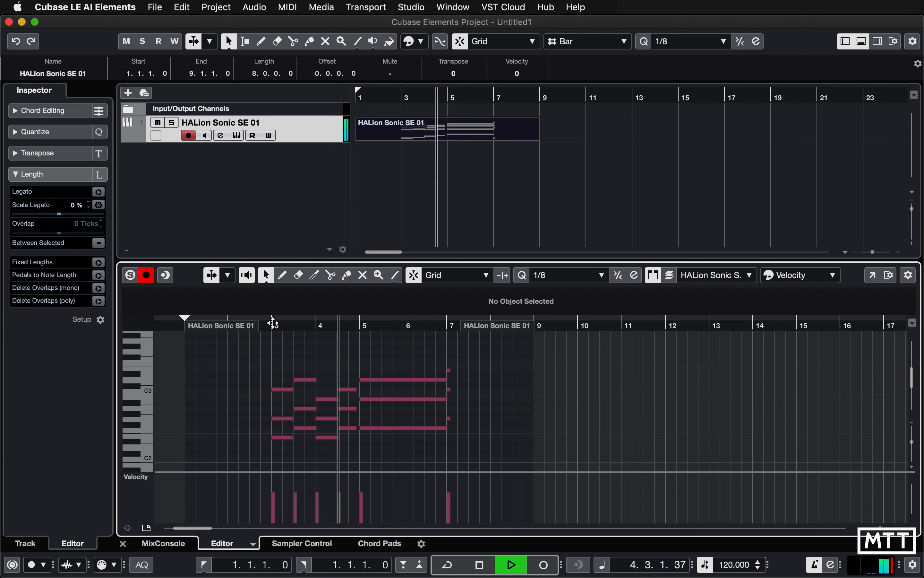
key("space")
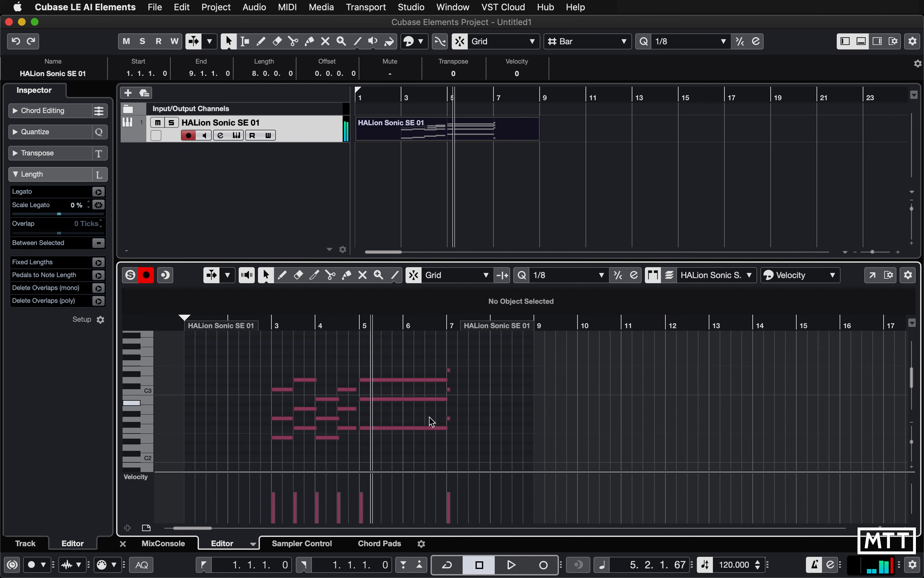
Step: Transpose the first five chords' lowest notes above the bass line, starting with E2, up two octaves
left_click_drag(268, 430, 482, 464)
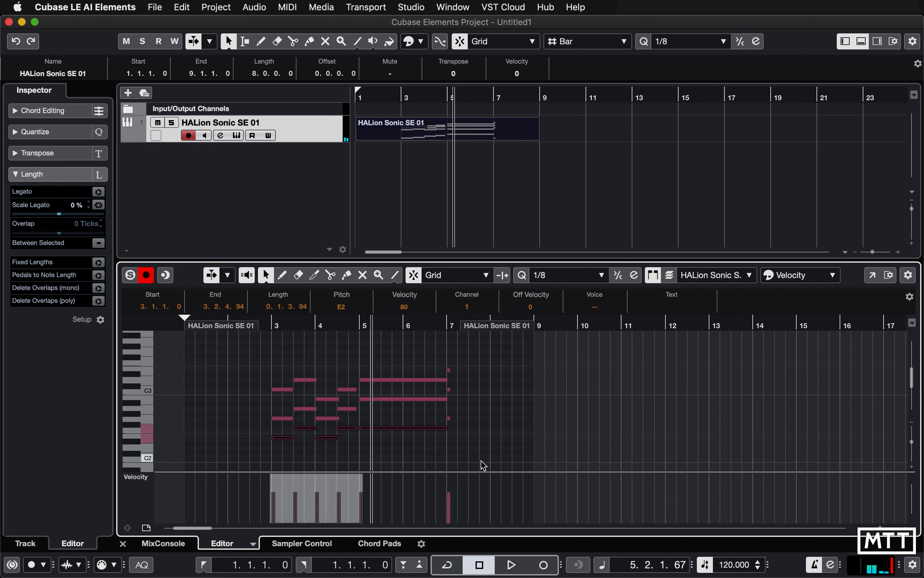
key("shift+Up")
key("shift+Up")
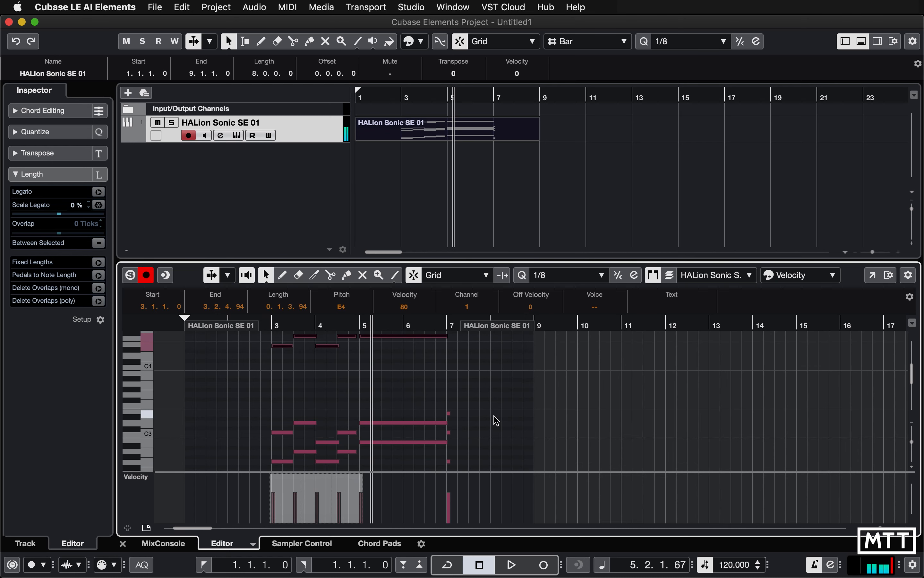
Step: Listen to the progression with the raised top notes from just before bar 3 and deselect the notes
left_click(267, 325)
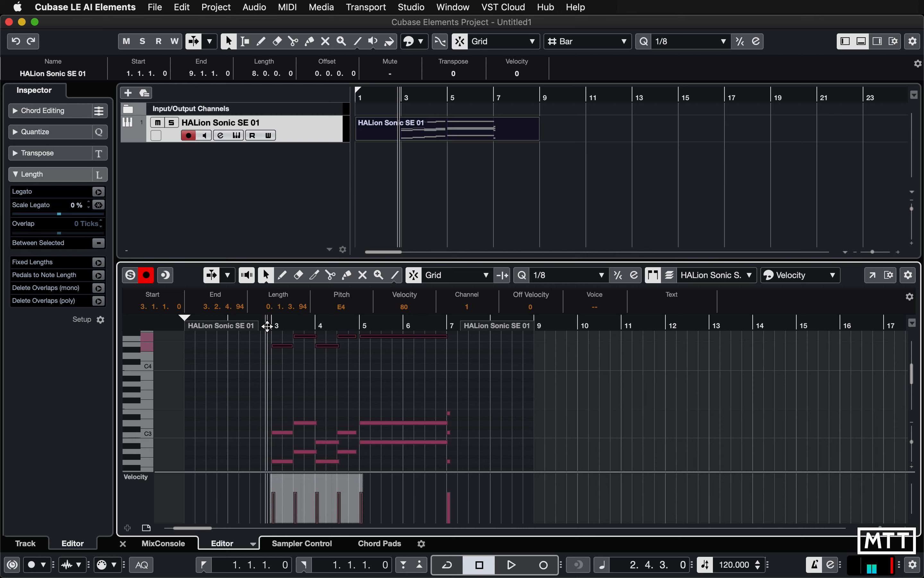
key("space")
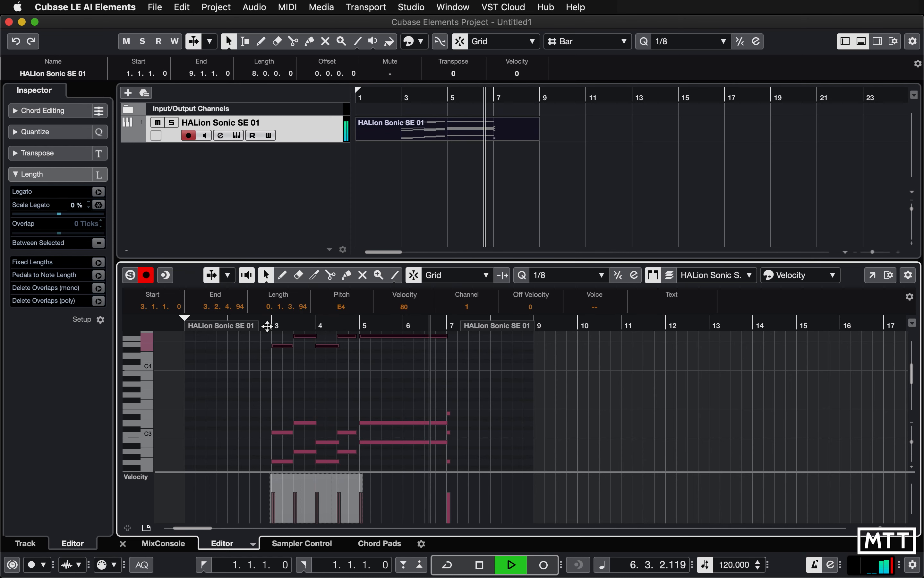
key("space")
left_click(353, 351)
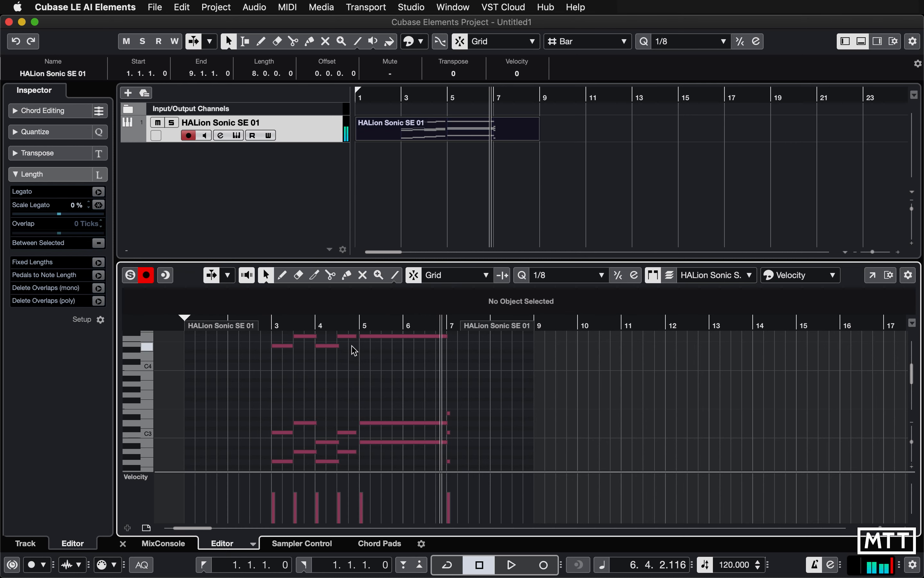